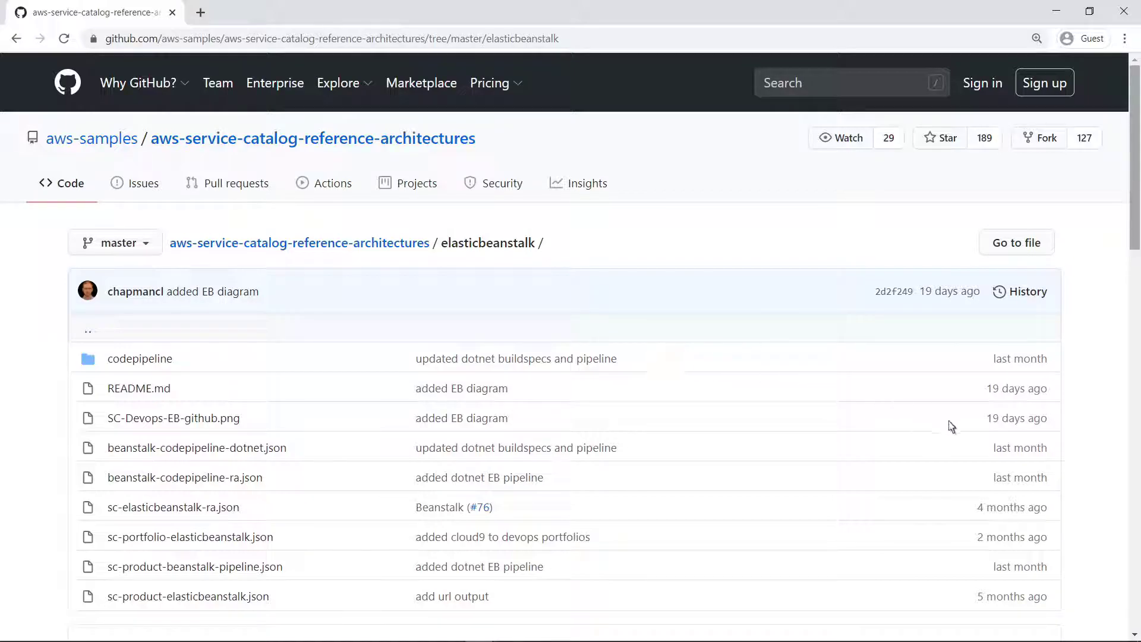
# - Review the architecture diagram and install instructions in the elasticbeanstalk README on GitHub
pyautogui.scroll(-15, 1101, 460)
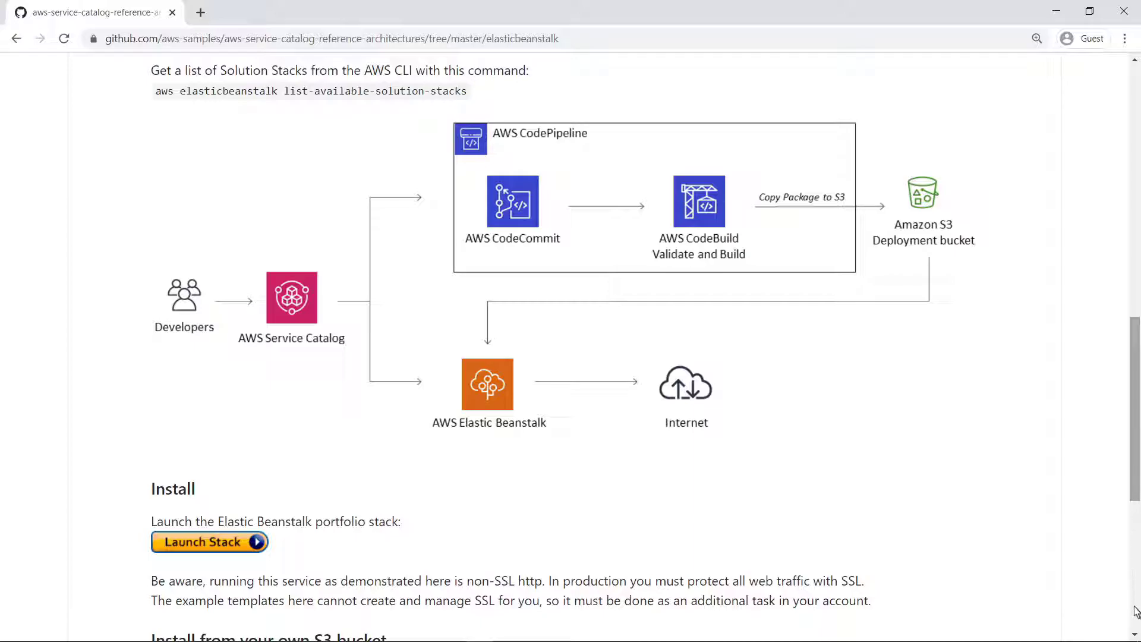
pyautogui.scroll(-6, 1135, 629)
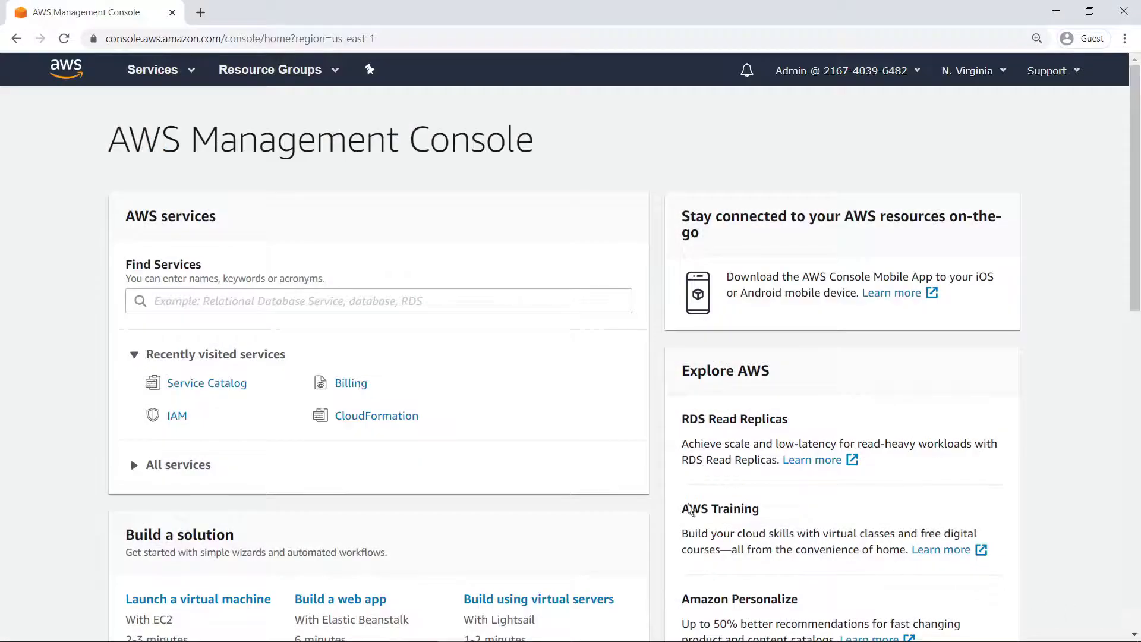
# - In AWS Service Catalog, examine the products and the groups, roles, and users of the AWS Elastic Beanstalk Reference Architecture portfolio
pyautogui.click(245, 386)
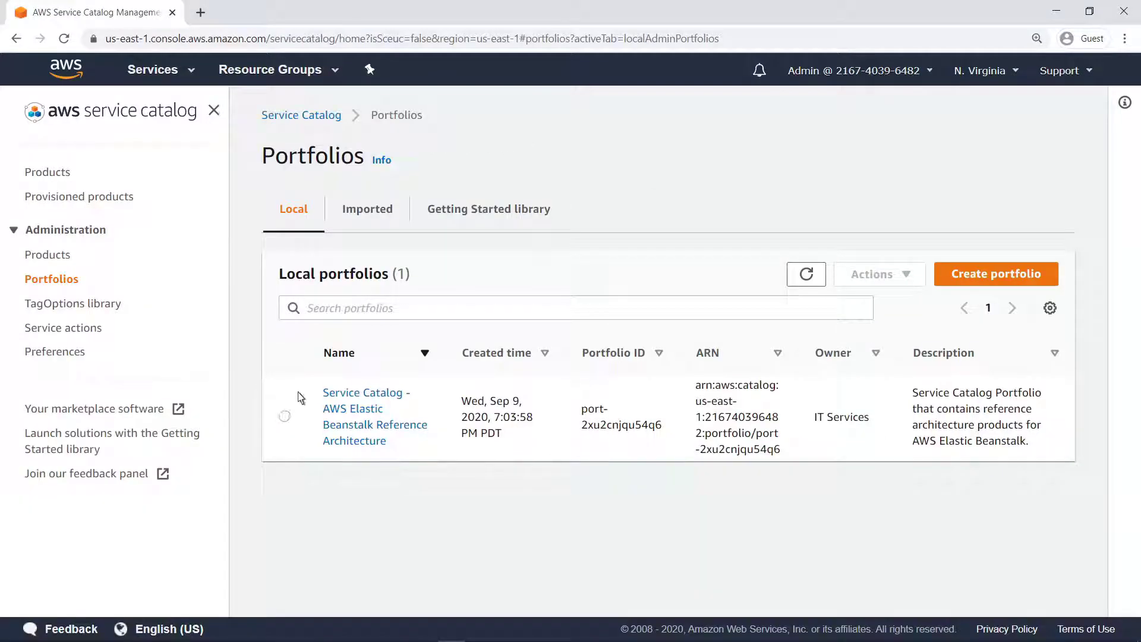
pyautogui.click(330, 396)
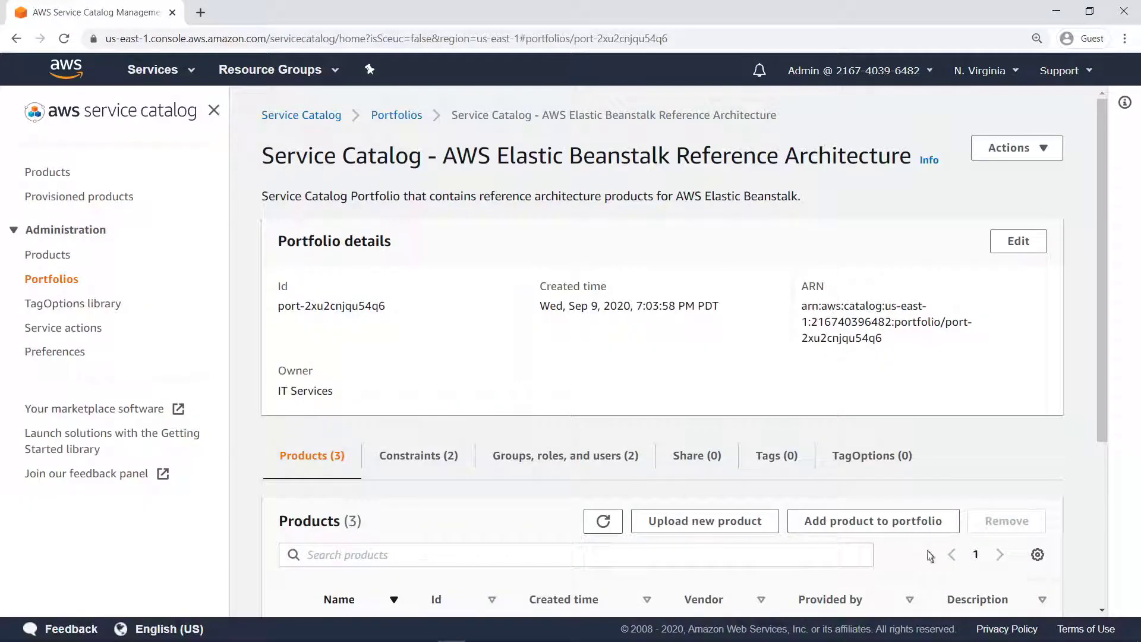
pyautogui.scroll(-5, 1092, 593)
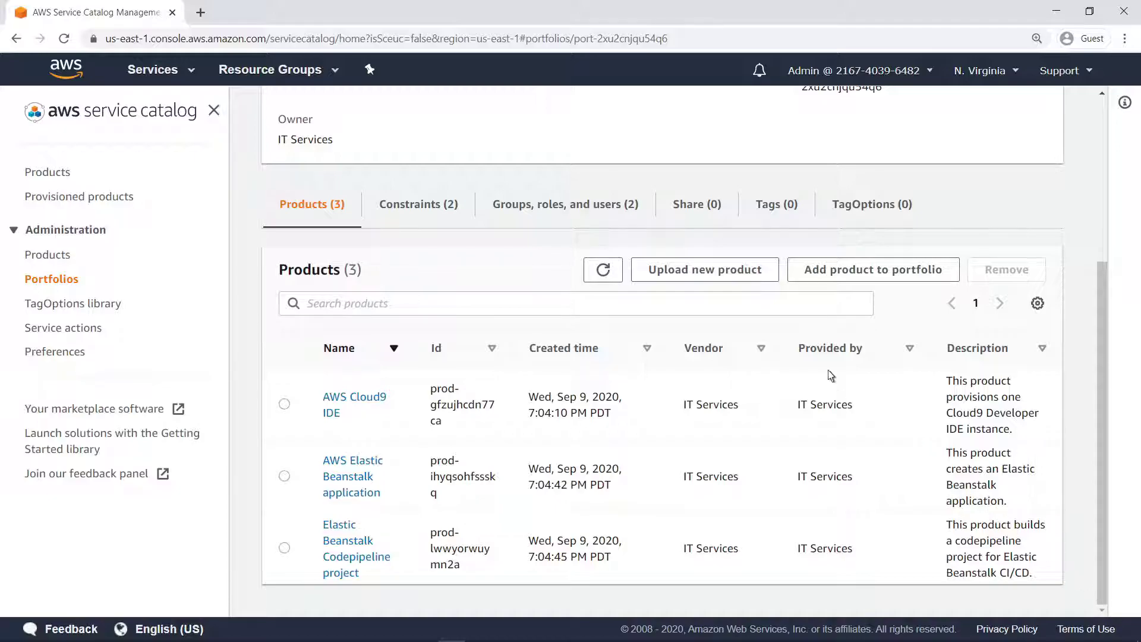
pyautogui.click(633, 208)
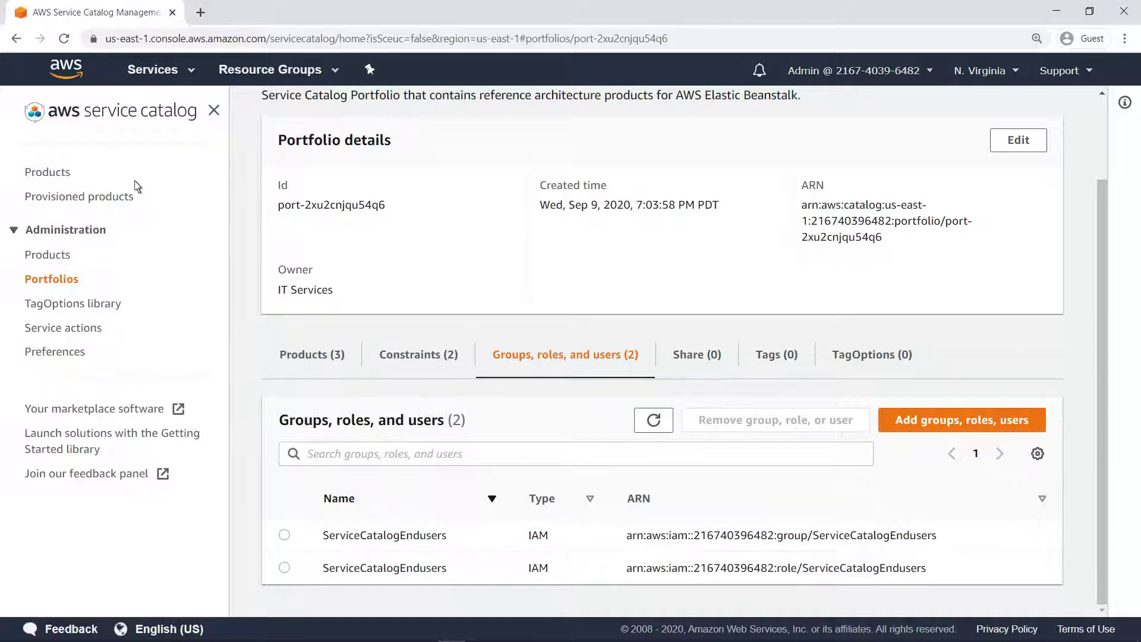
# - Start launching the Elastic Beanstalk Codepipeline project product and select the Windows v1.0 version
pyautogui.click(68, 175)
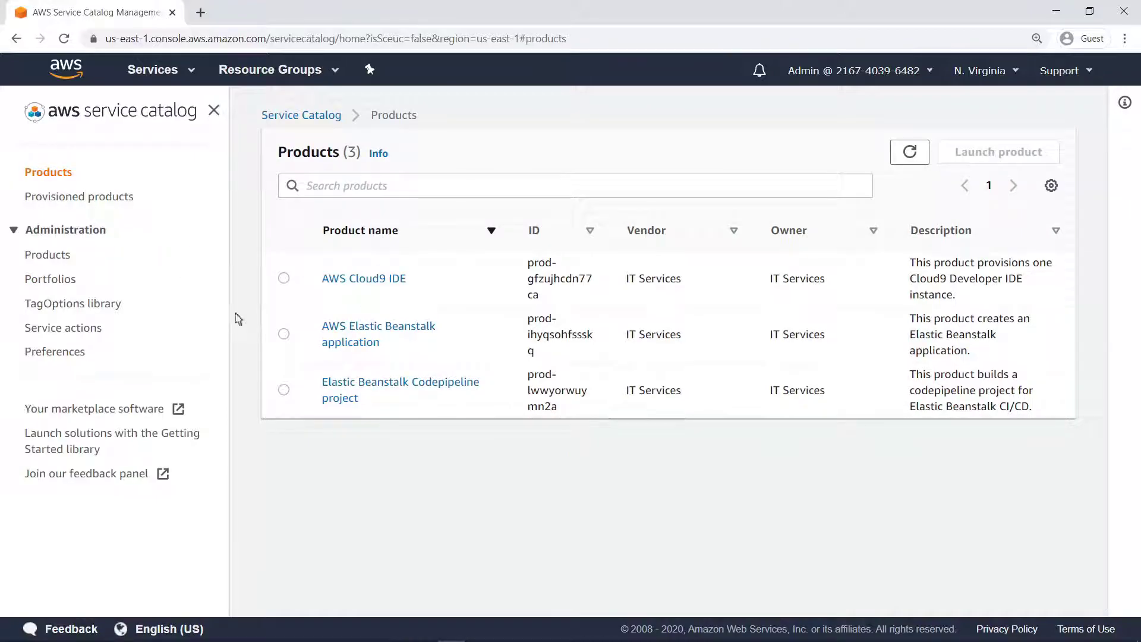
pyautogui.click(332, 387)
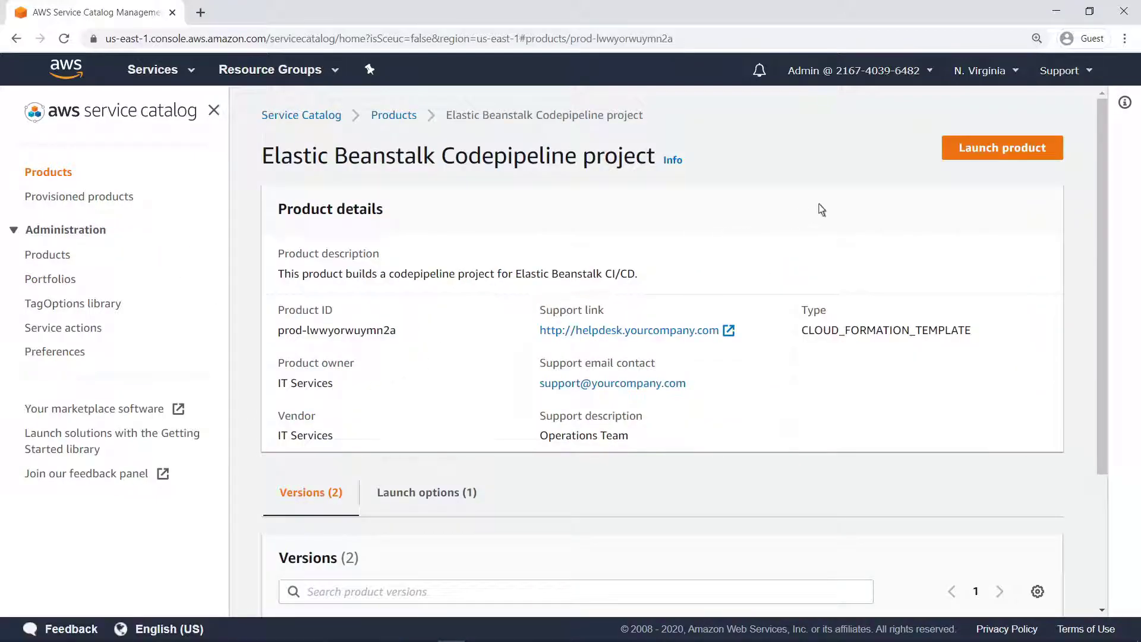
pyautogui.click(953, 155)
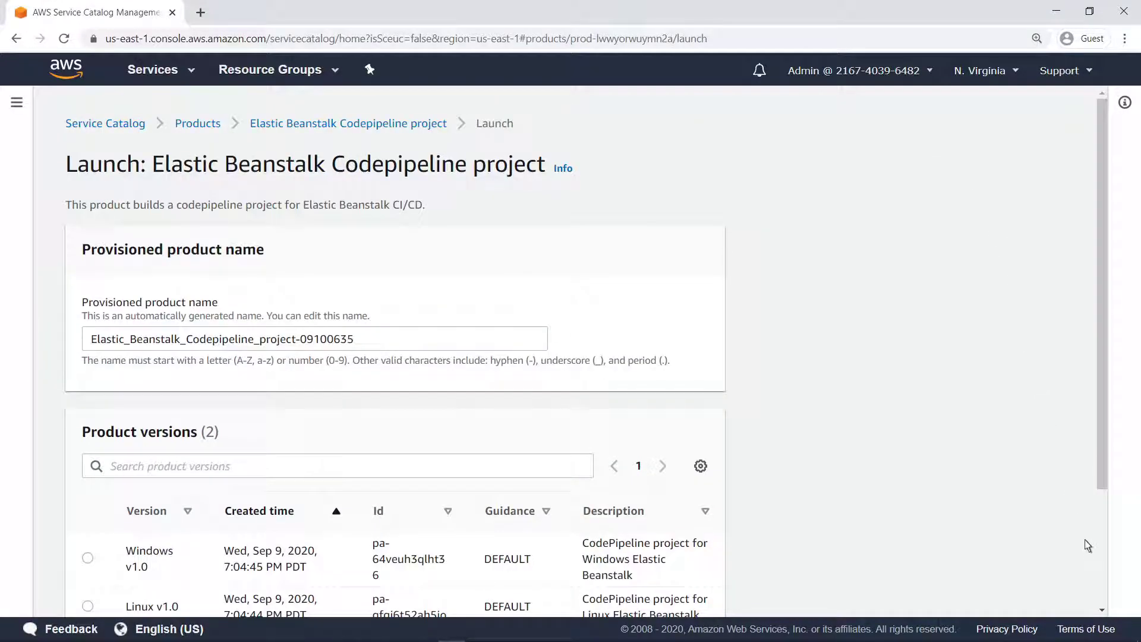
pyautogui.scroll(-5, 1104, 599)
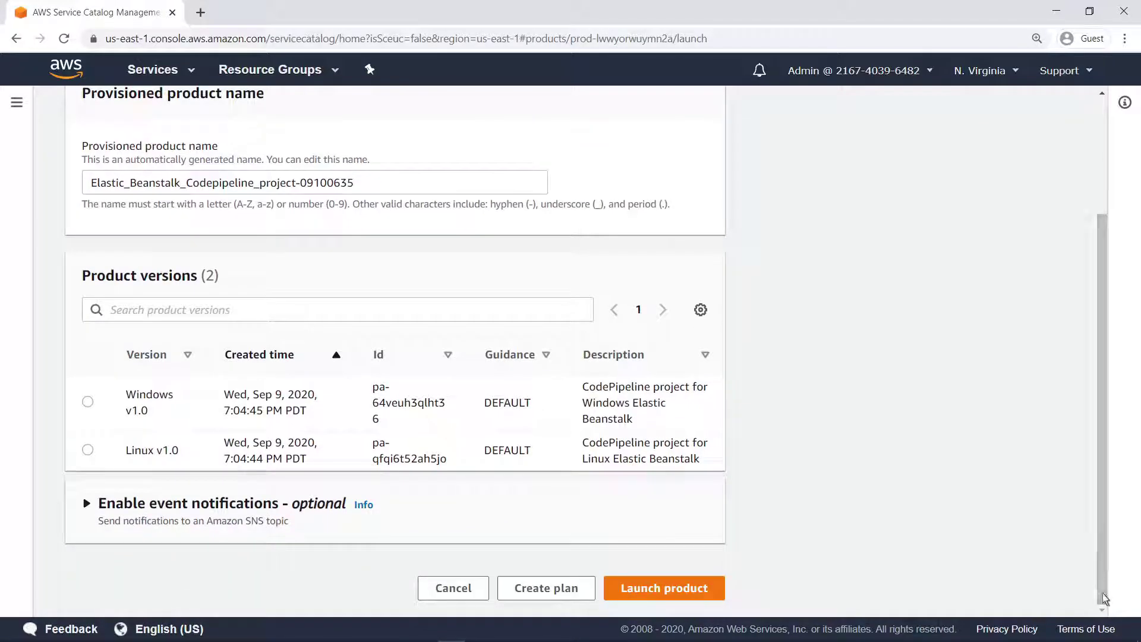
pyautogui.click(88, 404)
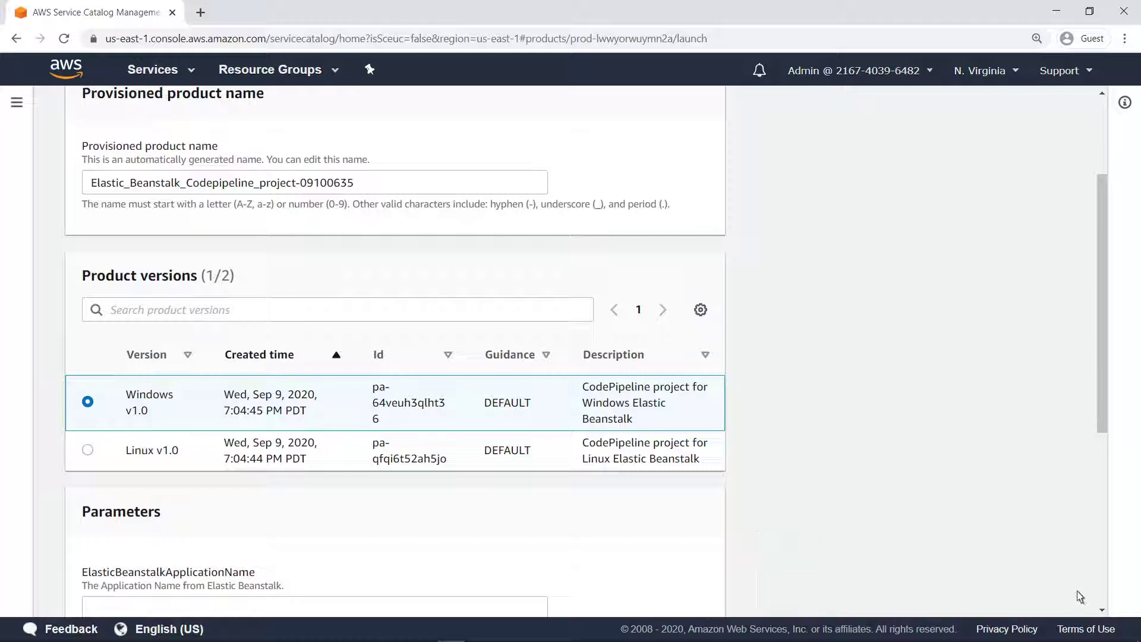
# - Set ElasticBeanstalkApplicationName to dotnetapp and launch the Codepipeline project product
pyautogui.scroll(-6, 1077, 594)
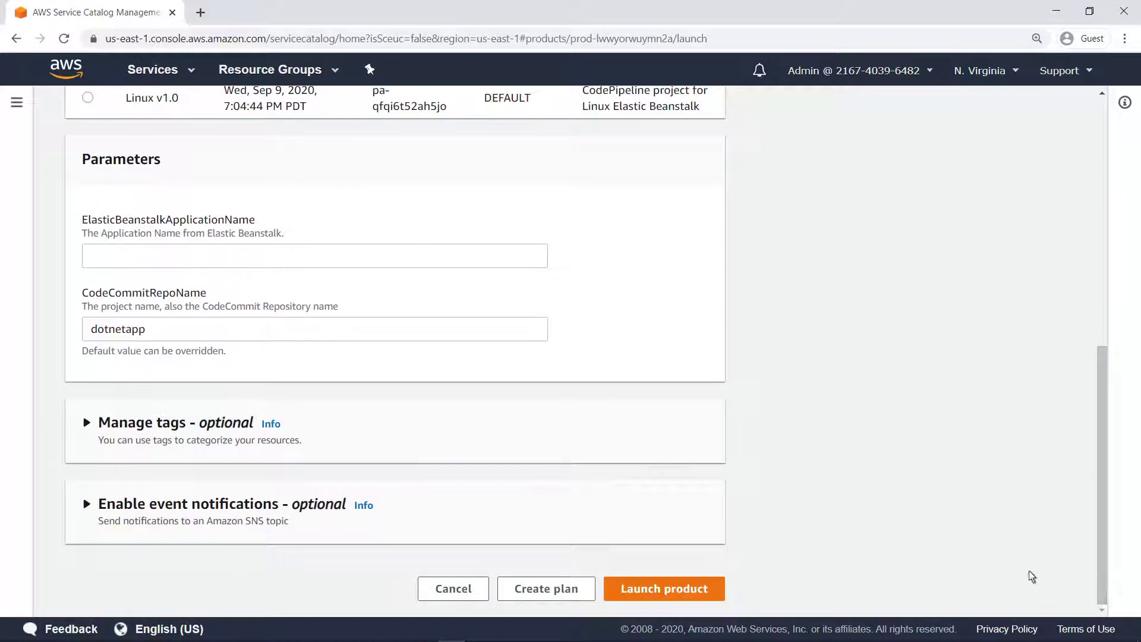
pyautogui.click(91, 264)
pyautogui.write('dotnetapp')
pyautogui.click(101, 274)
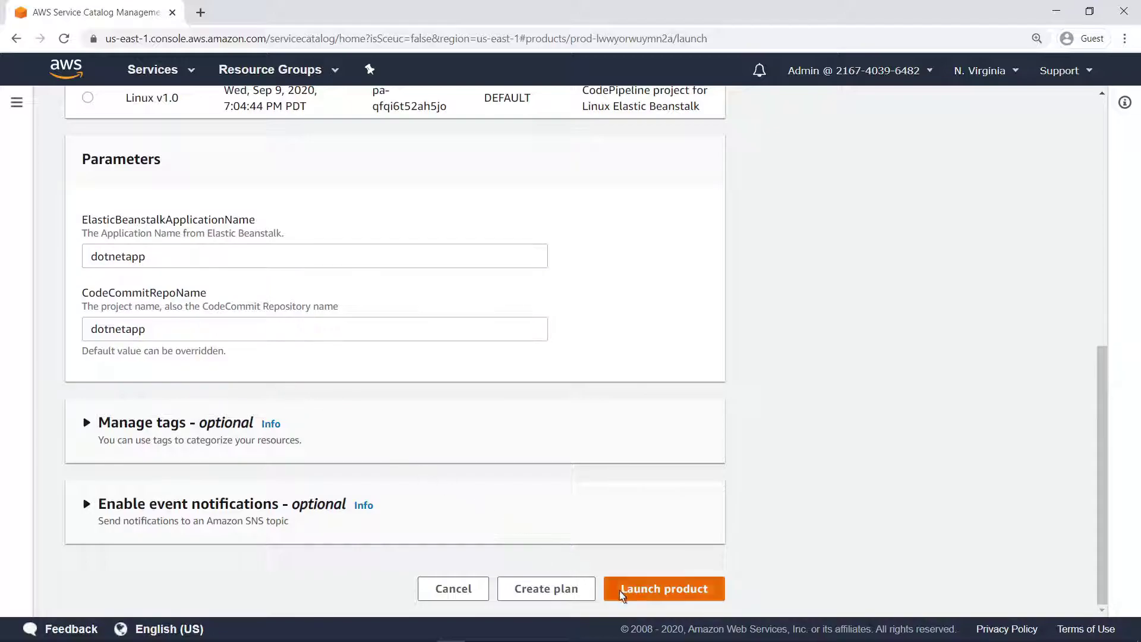
pyautogui.click(664, 589)
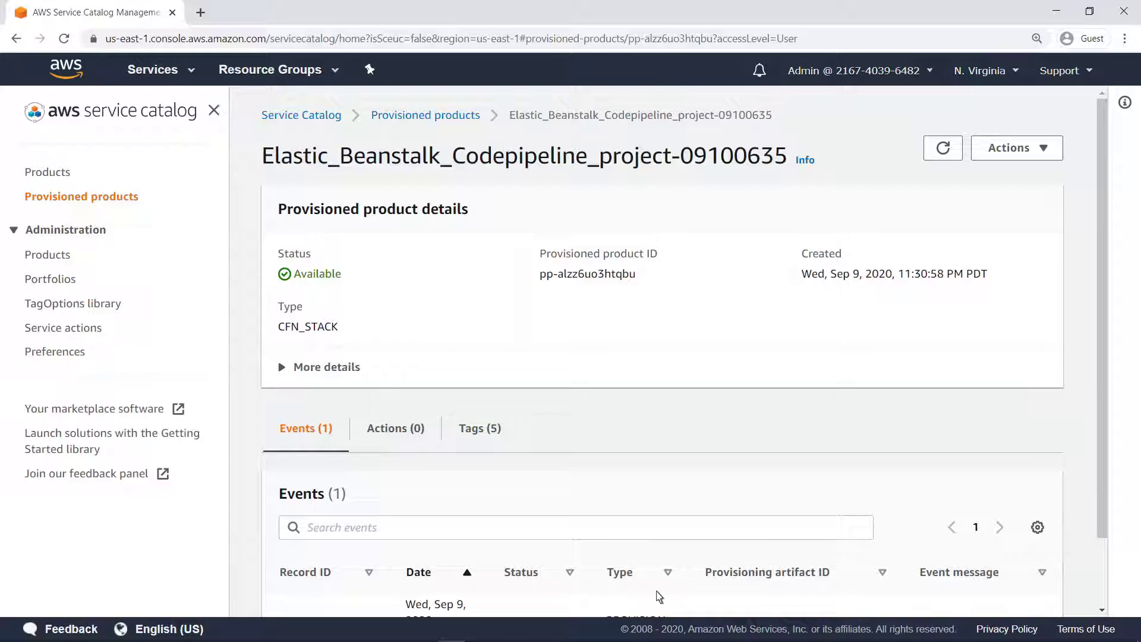
# - Open the provisioning event record of the Codepipeline project and copy its CloneUrlHttp output value
pyautogui.click(1102, 600)
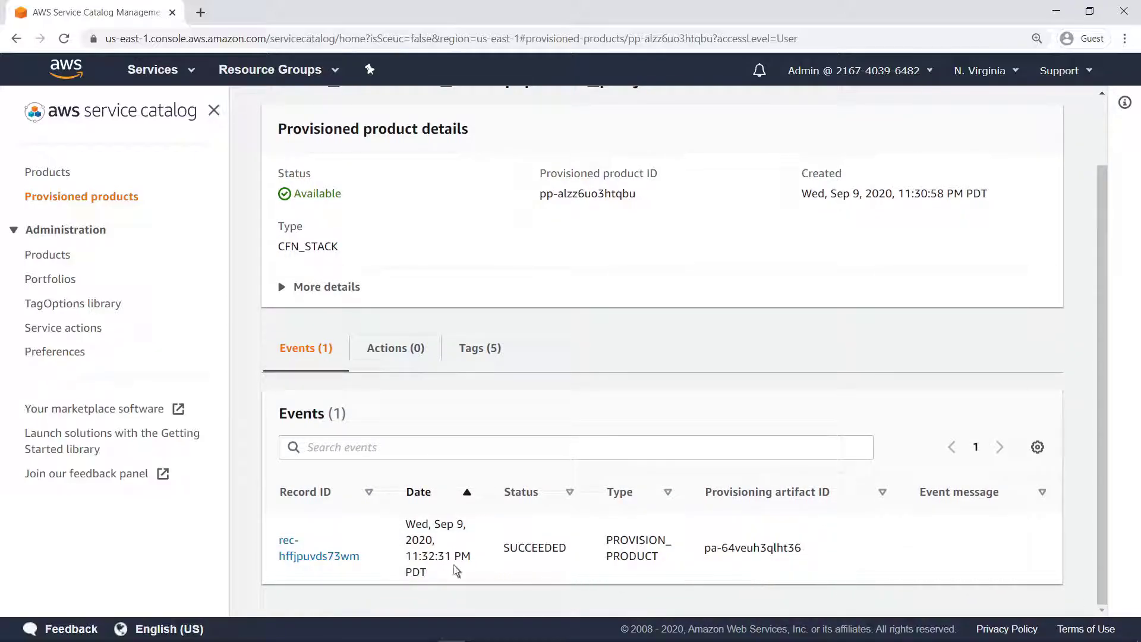
pyautogui.click(359, 562)
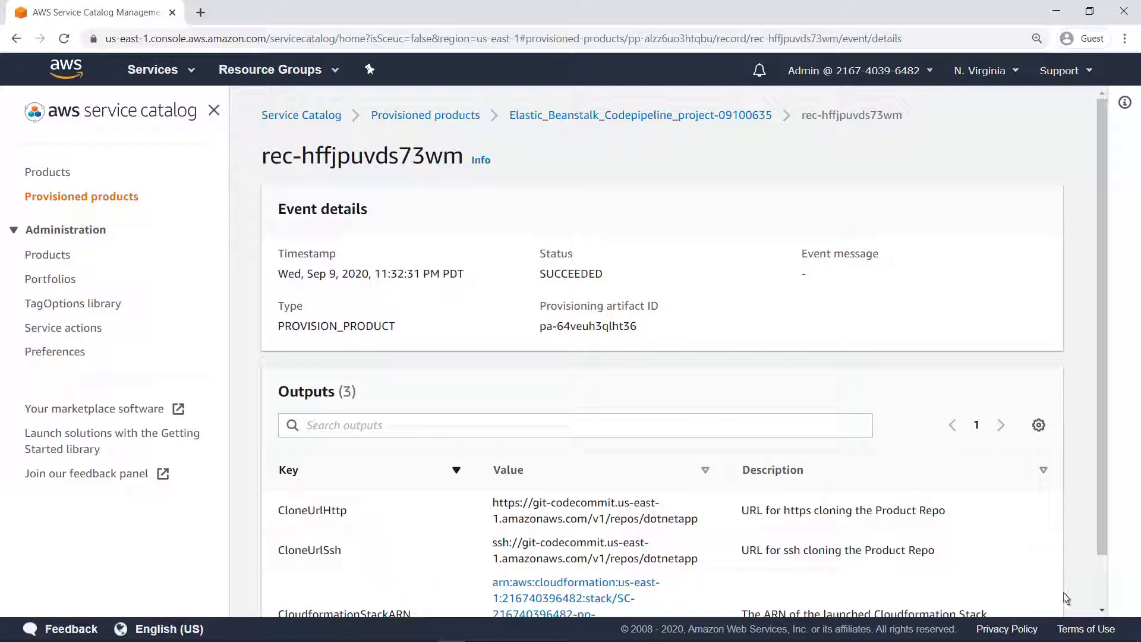
pyautogui.scroll(-2, 683, 357)
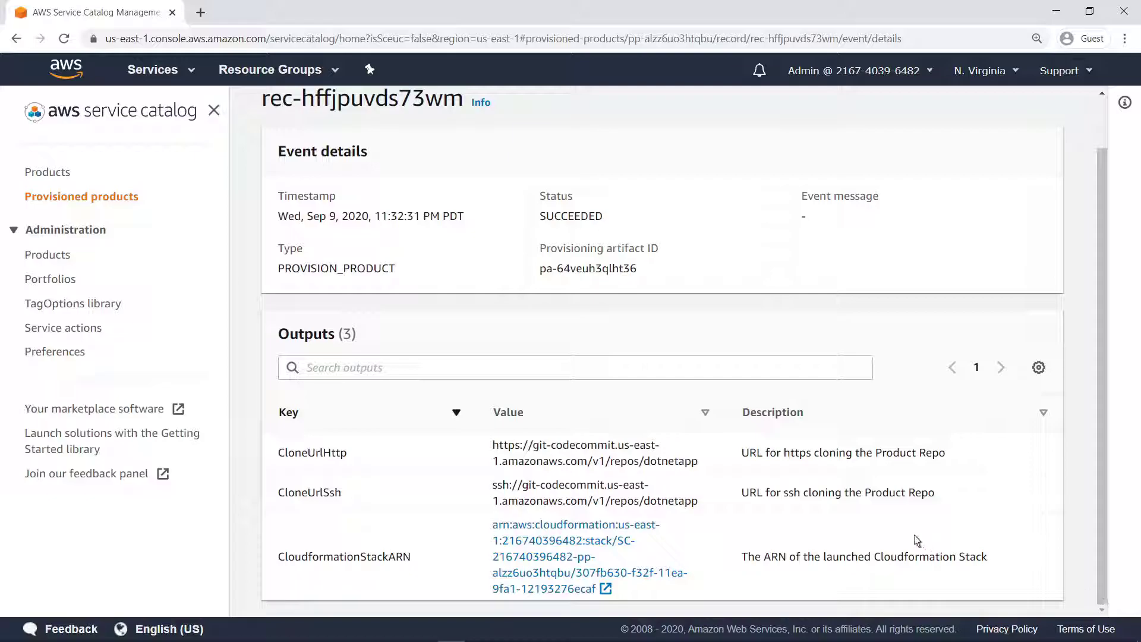
pyautogui.moveTo(698, 466); pyautogui.dragTo(493, 443)
pyautogui.hotkey('ctrl', 'c')
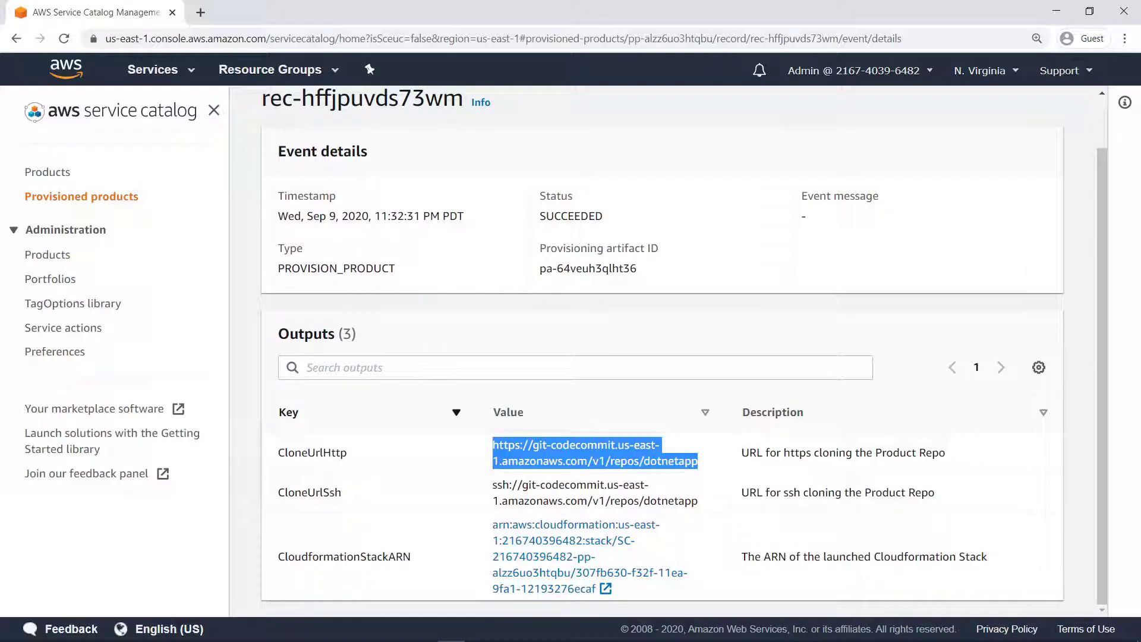
pyautogui.click(616, 430)
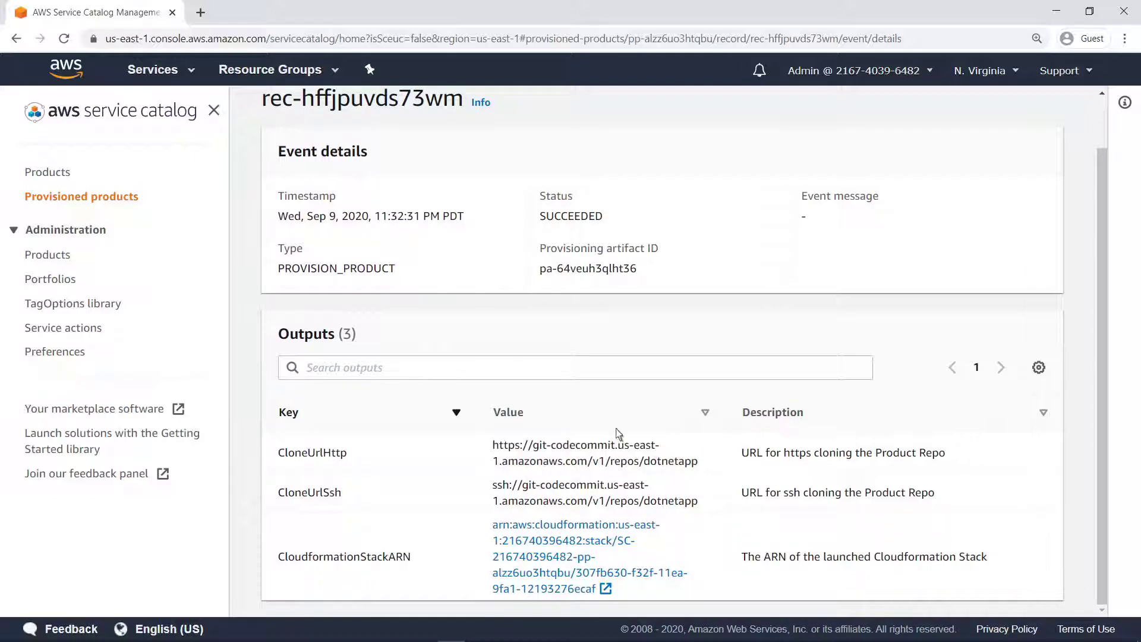
# - Open the launch form for the AWS Cloud9 IDE product
pyautogui.click(67, 177)
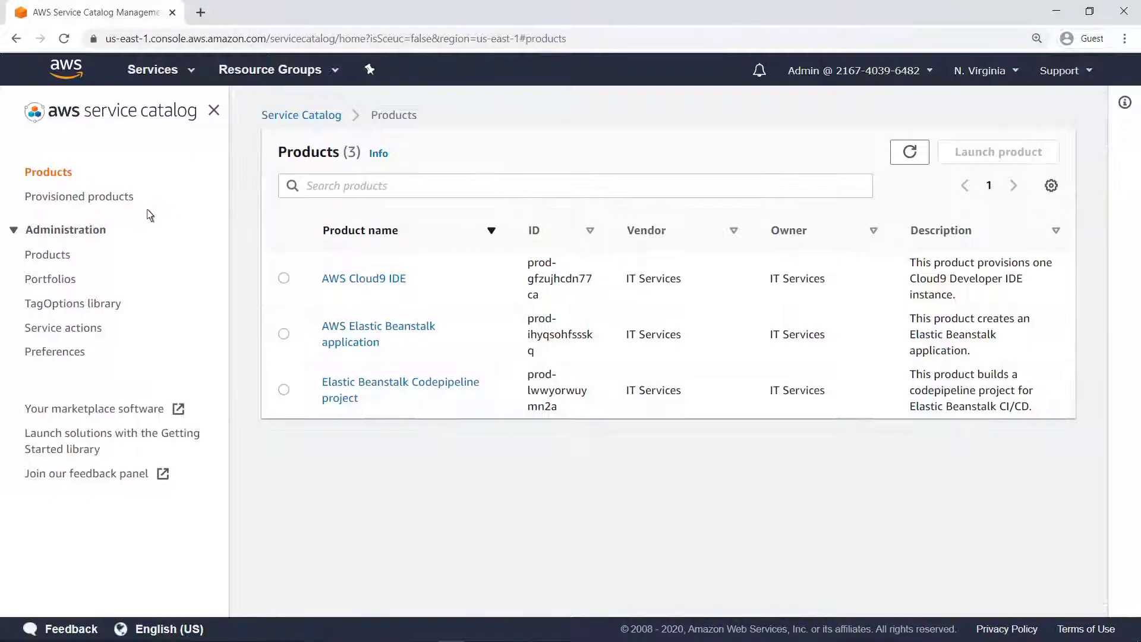
pyautogui.click(329, 282)
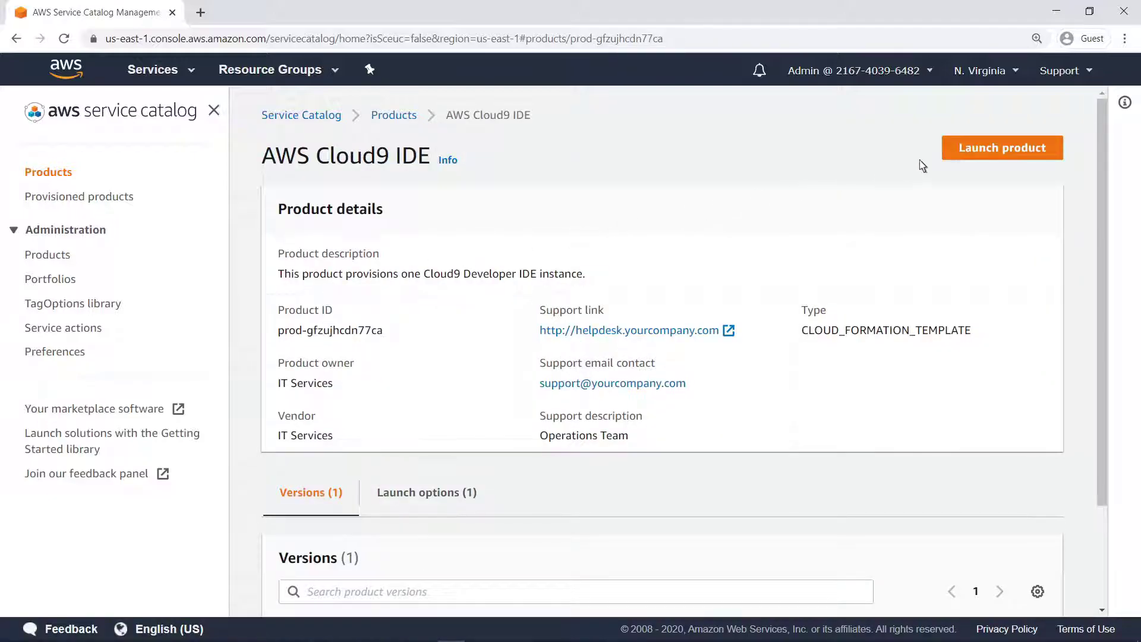
pyautogui.click(963, 151)
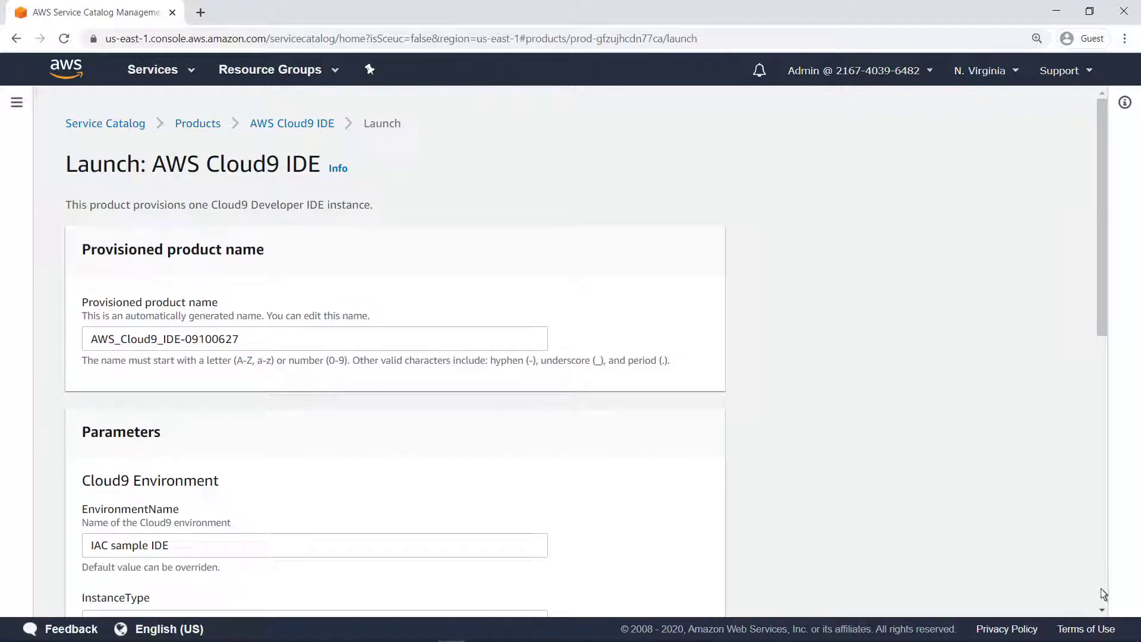
# - Paste the copied dotnetapp repository URL as LinkedRepoCloneUrl, set LinkedRepoPath to /dotnetapp, and launch the Cloud9 IDE product
pyautogui.scroll(-10, 1103, 592)
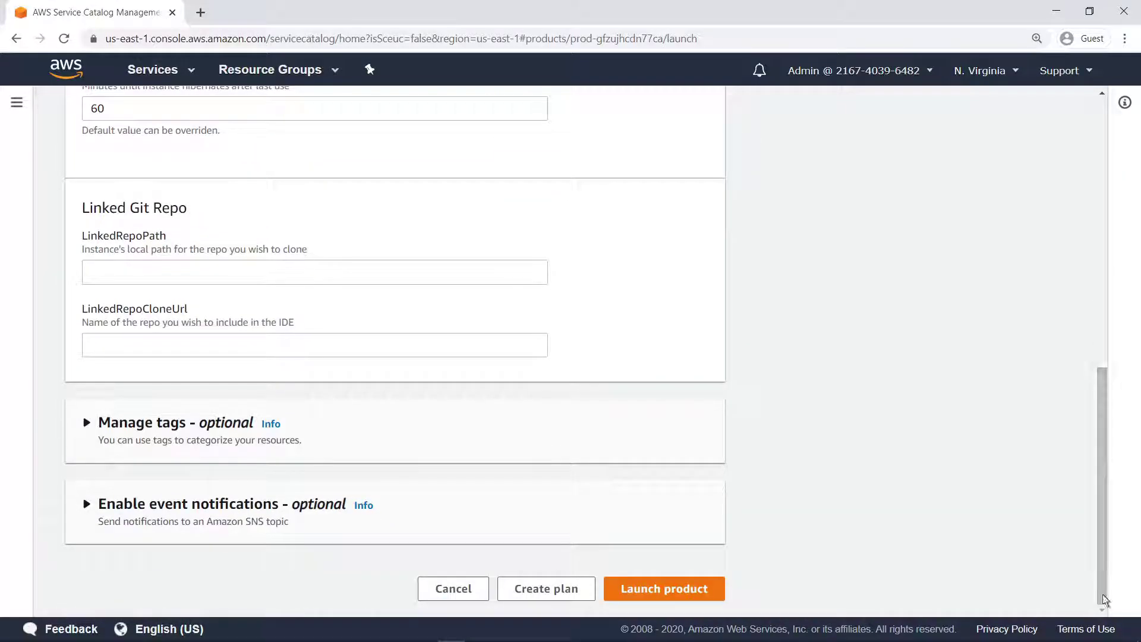
pyautogui.click(93, 353)
pyautogui.hotkey('ctrl', 'v')
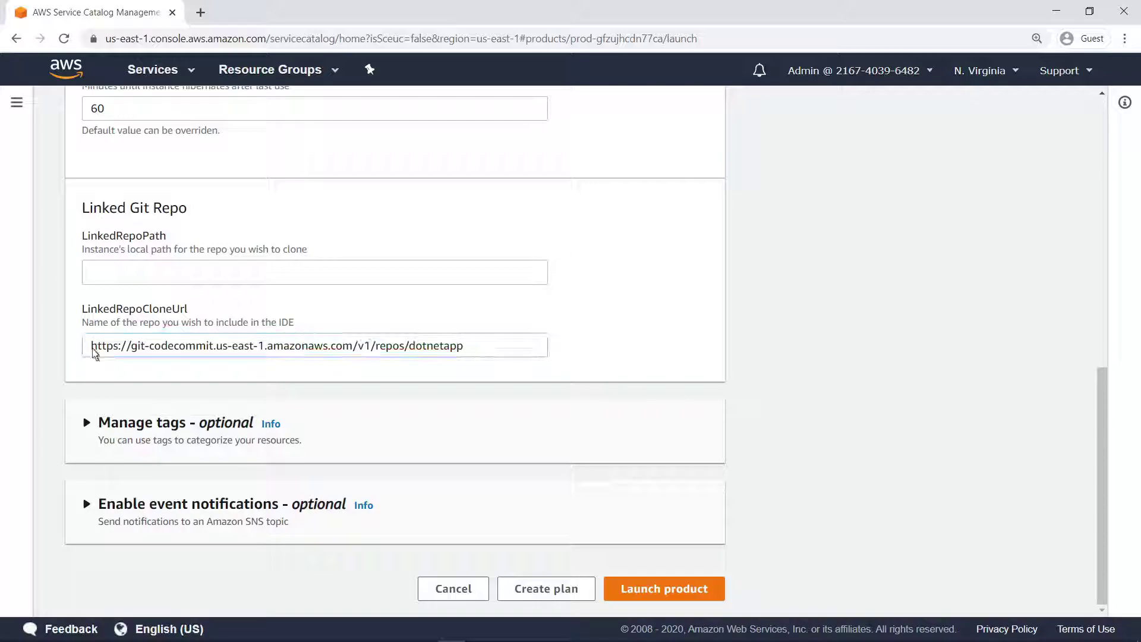
pyautogui.click(91, 281)
pyautogui.write('/dotnetapp')
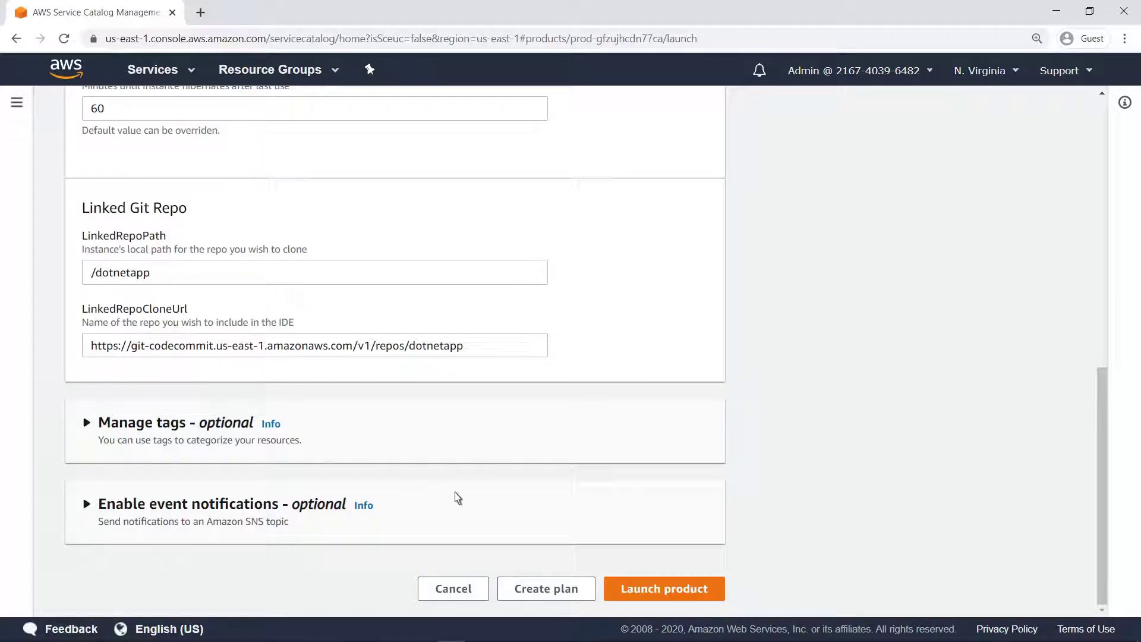
pyautogui.click(626, 592)
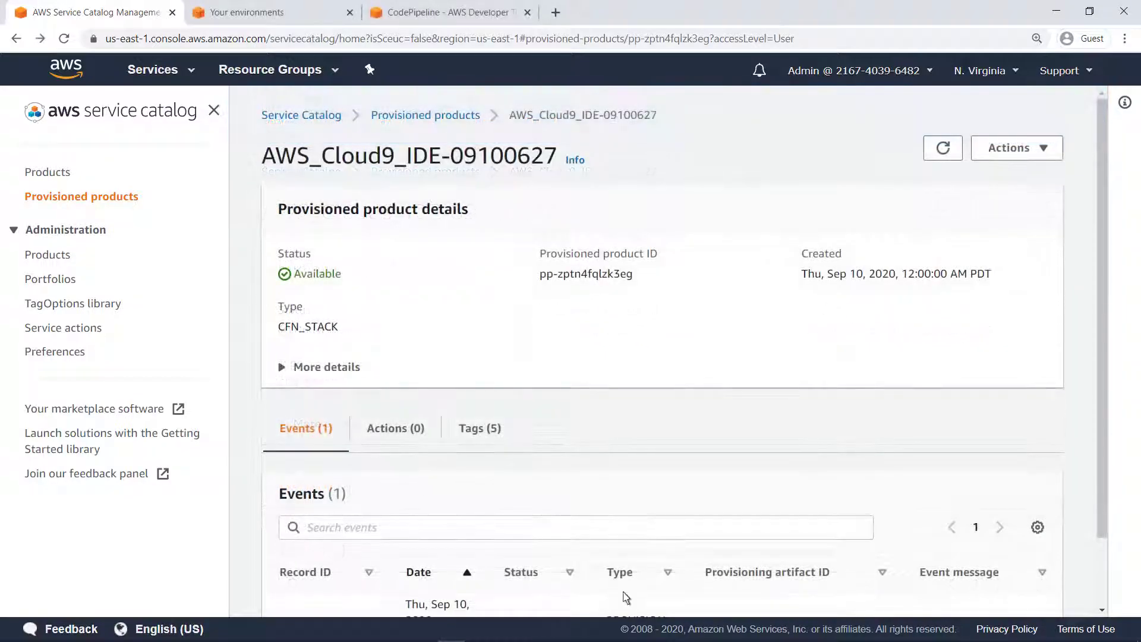
# - Open the IAC sample IDE environment in Cloud9 and stage the dotnetapp files with git add --a
pyautogui.click(279, 16)
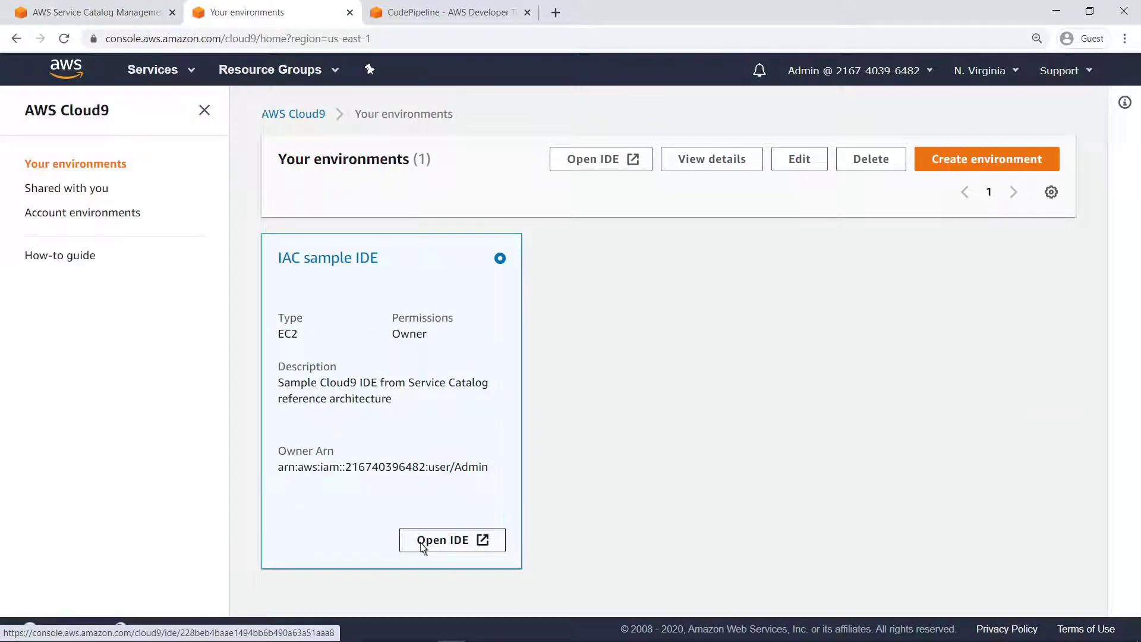
pyautogui.click(442, 540)
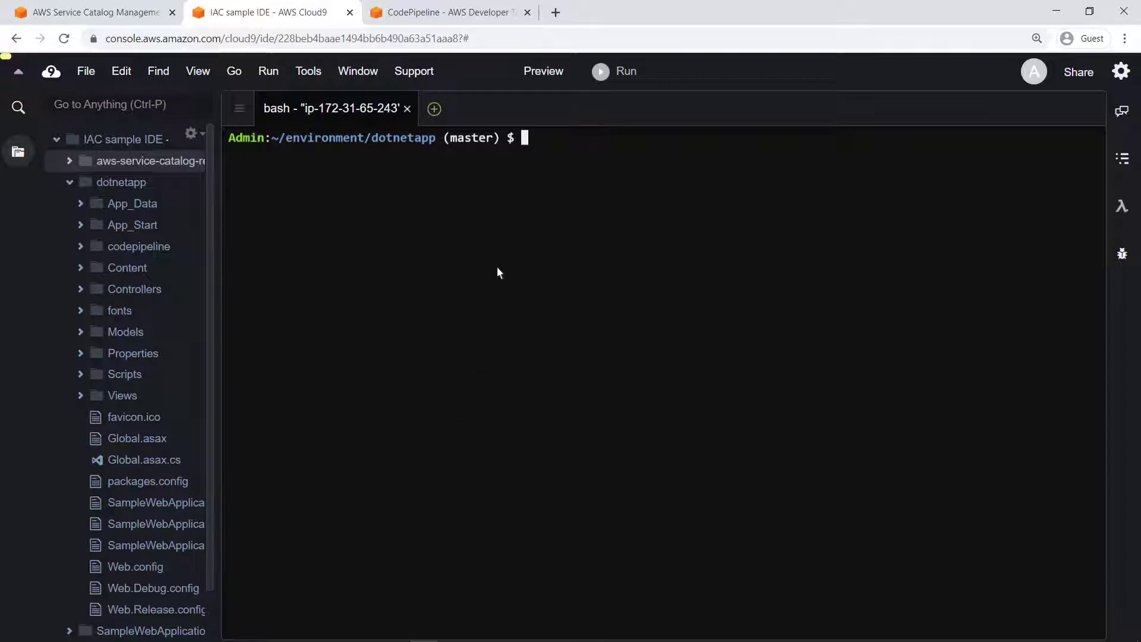
pyautogui.write('git add --a')
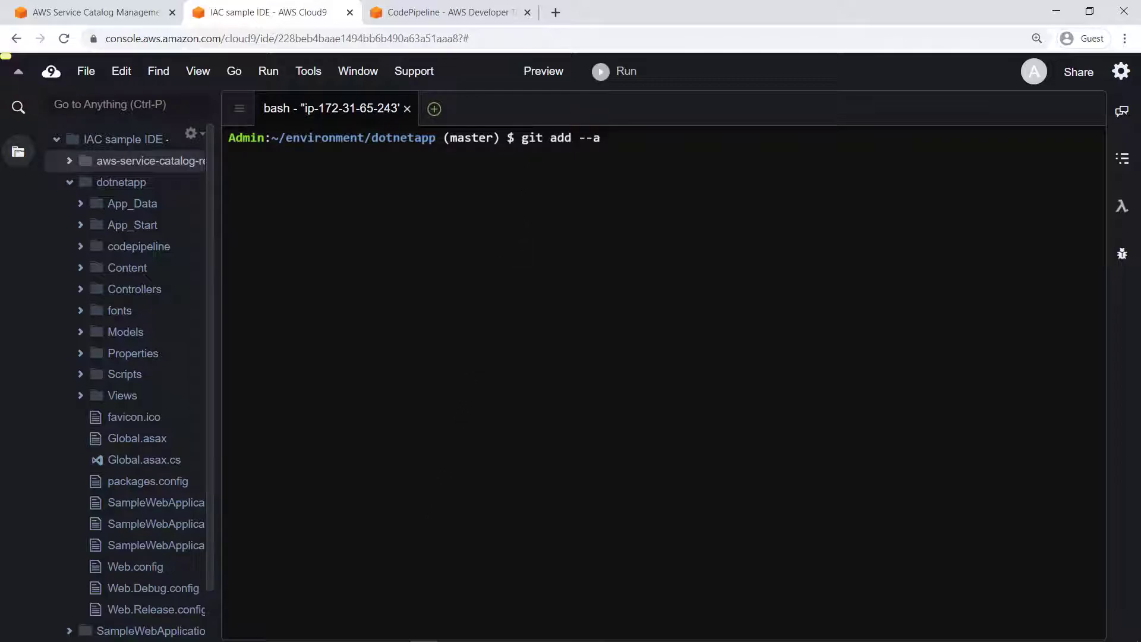
pyautogui.press('Return')
# - Commit the staged dotnetapp files with the message "Initial commit" and push them to the remote repository
pyautogui.write('git commit -m "Initial commit"')
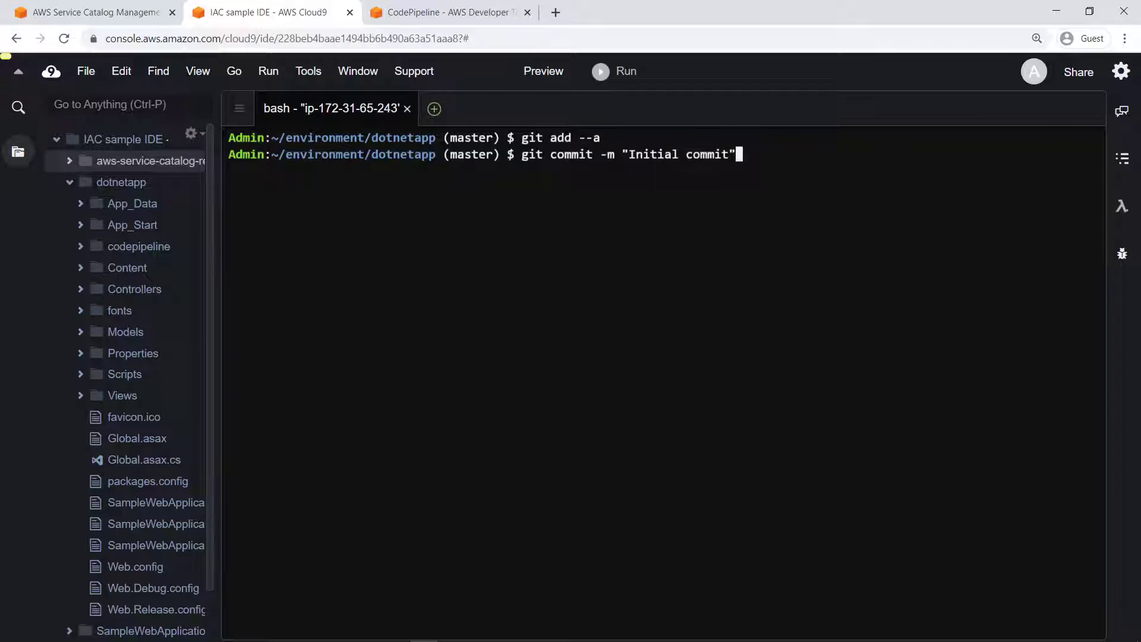
pyautogui.press('Return')
pyautogui.write('git push')
pyautogui.press('Return')
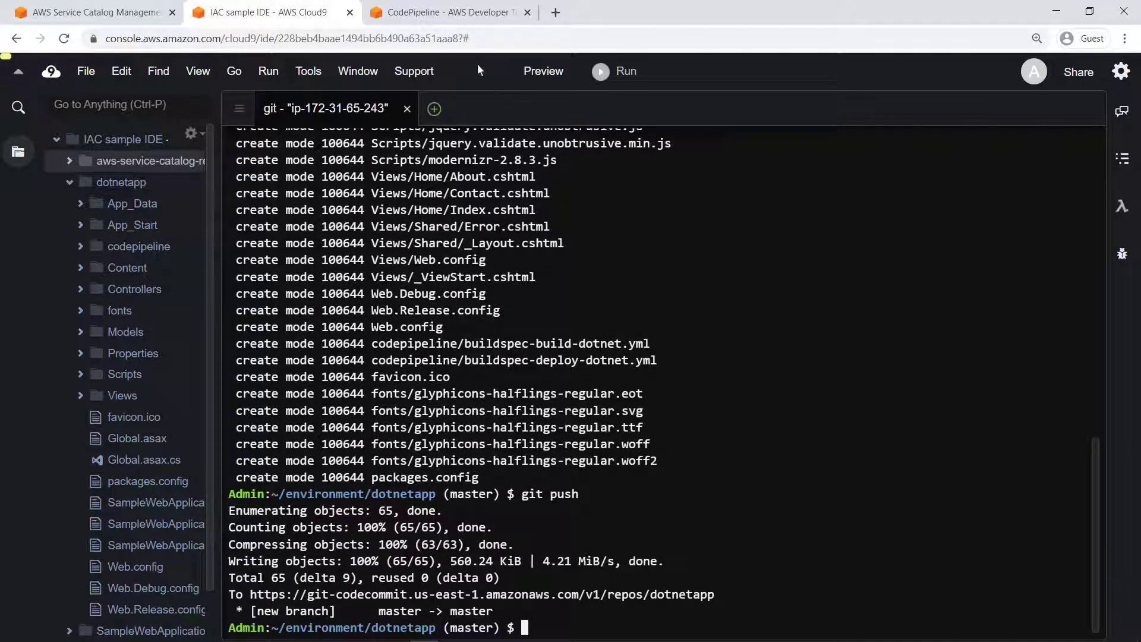
# - In CodePipeline, review the stages of ElasticBeanstalk-ProductPipeline-dotnetapp and open the execution details of the Update-Beanstalk action
pyautogui.click(443, 17)
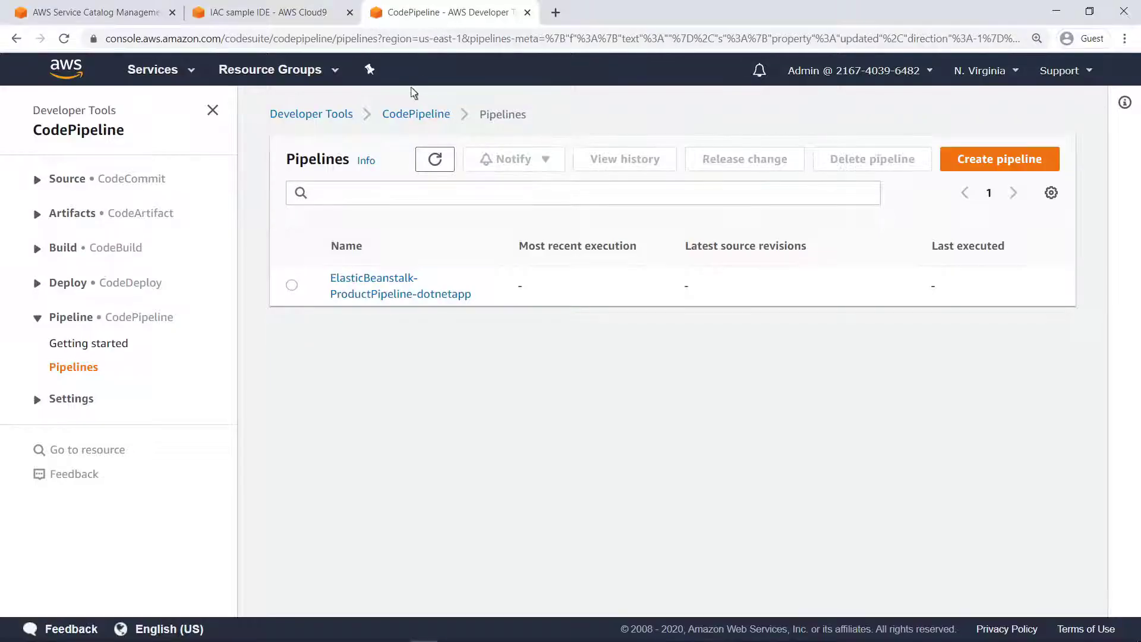
pyautogui.click(335, 288)
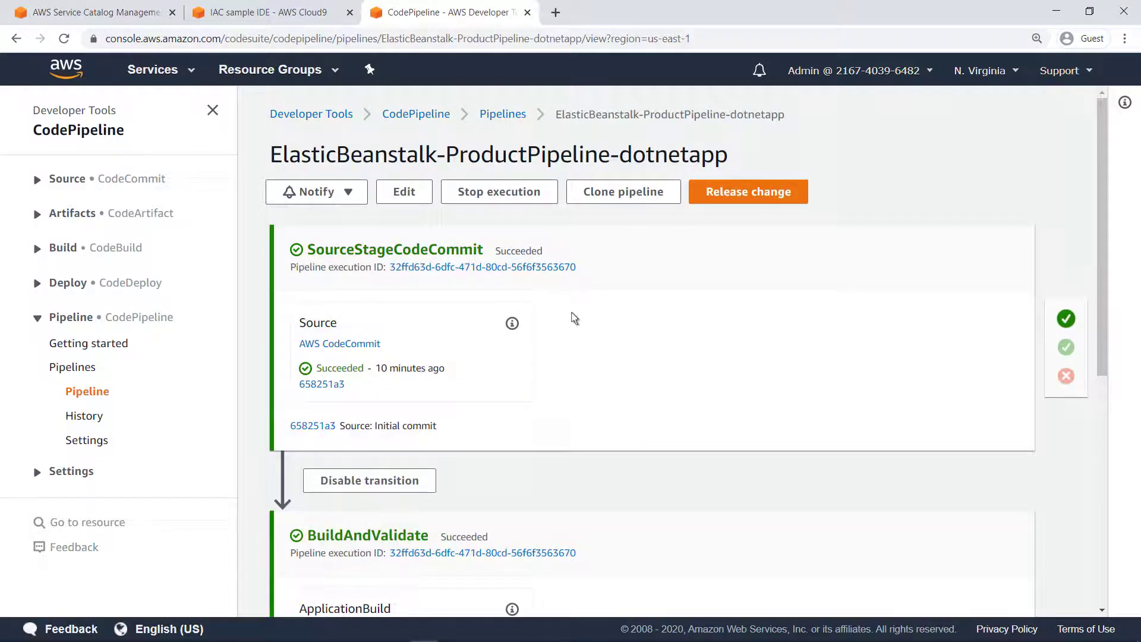
pyautogui.scroll(-3, 1105, 601)
pyautogui.scroll(-5, 652, 351)
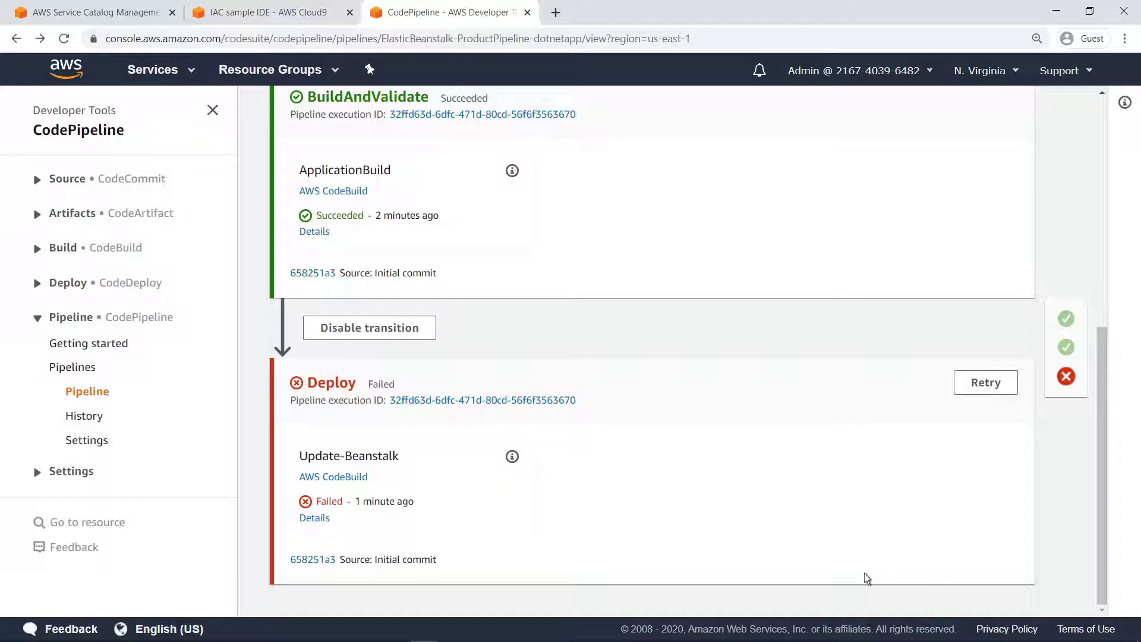
pyautogui.click(315, 518)
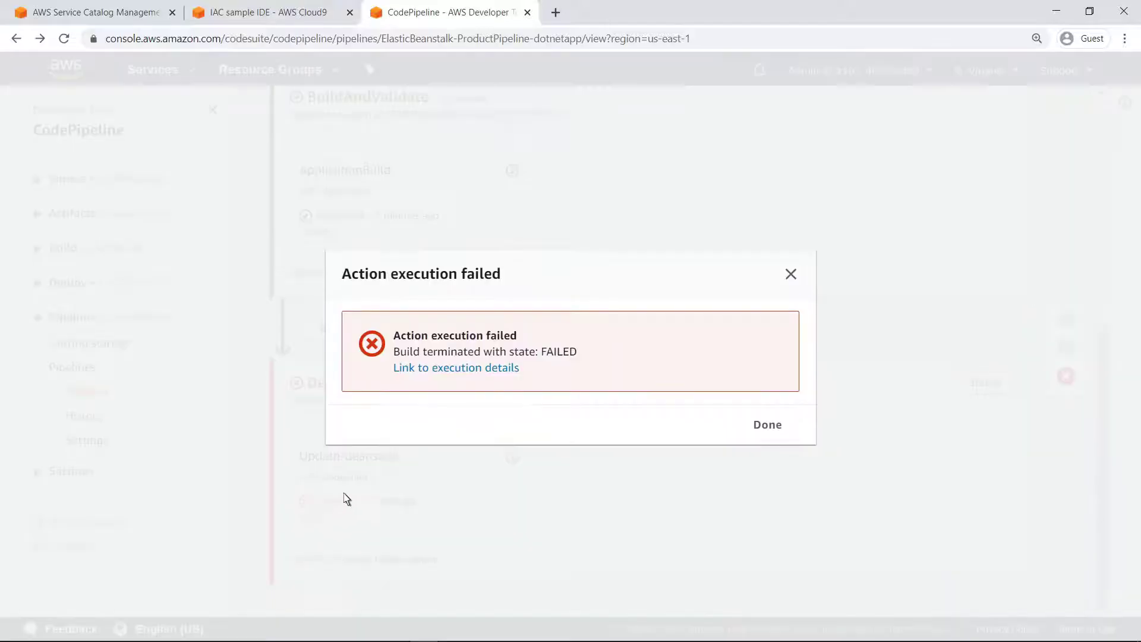
# - Open the execution details of the failed action and examine the CodeBuild log for the error and the uploaded package's S3 path
pyautogui.click(397, 370)
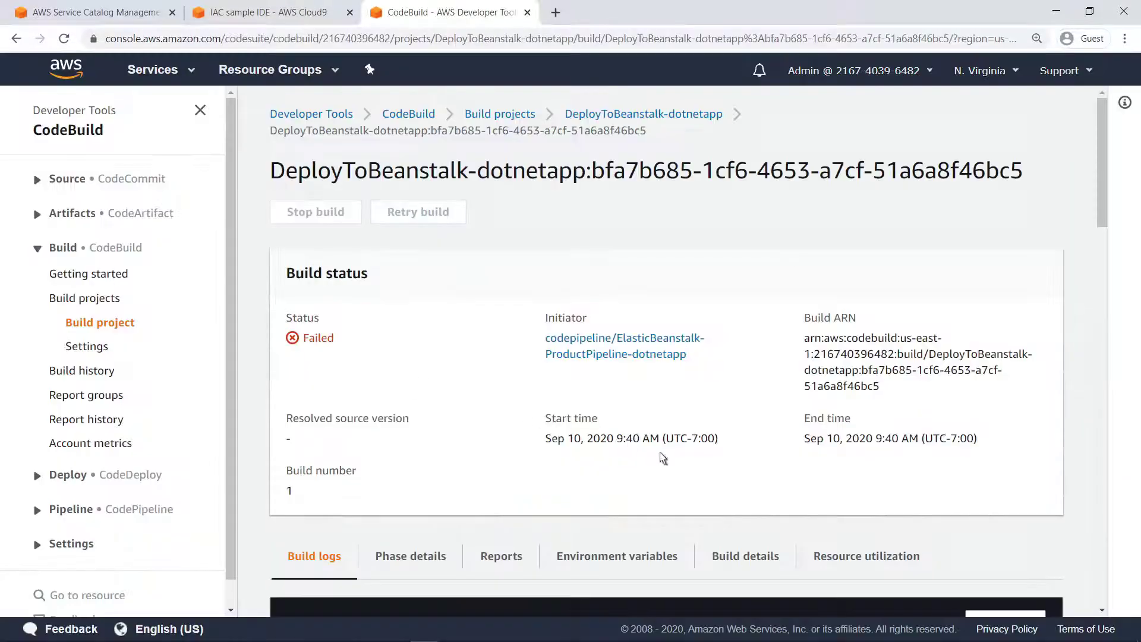
pyautogui.scroll(-15, 1097, 594)
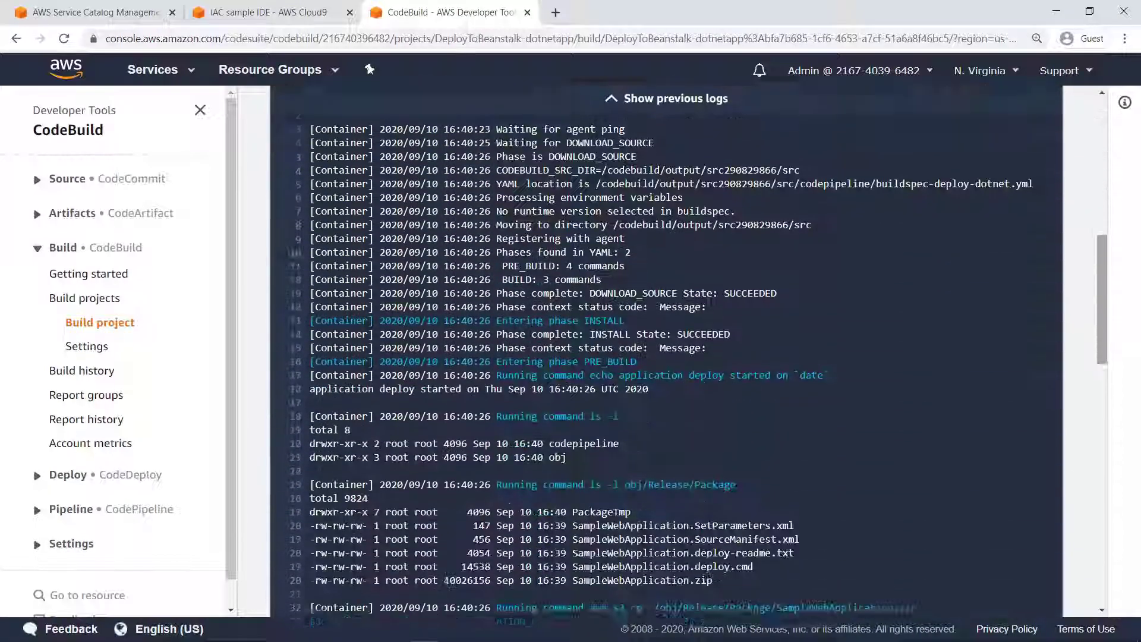
pyautogui.scroll(-2, 666, 356)
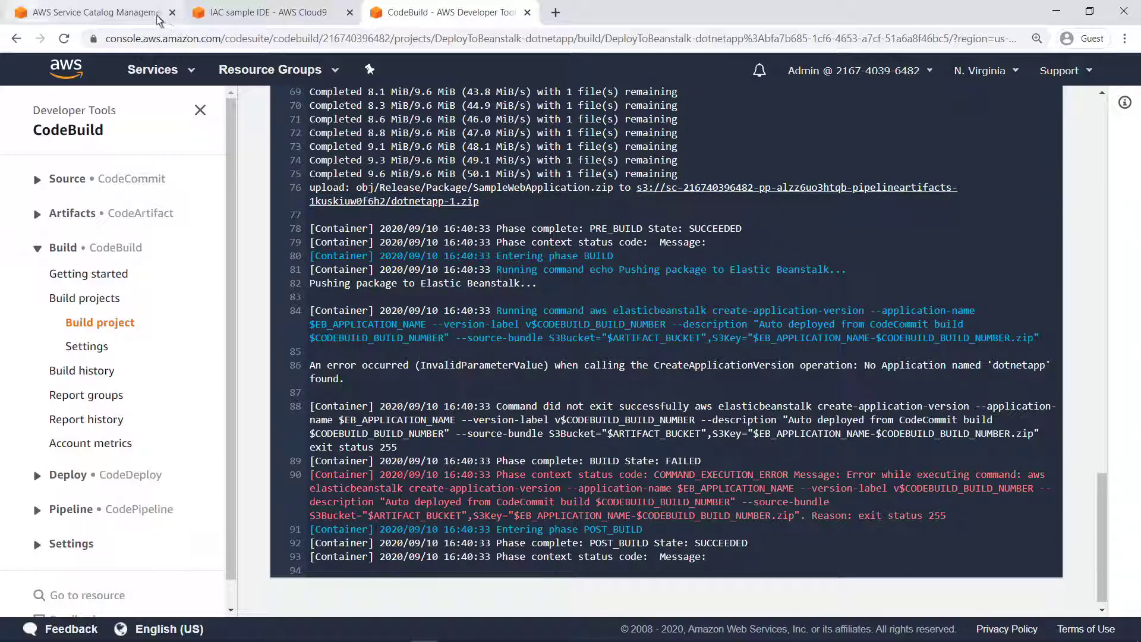
# - In Service Catalog, start launching the AWS Elastic Beanstalk application product with the provisioned product name elastic-beanstalk-dotnetapp
pyautogui.click(89, 13)
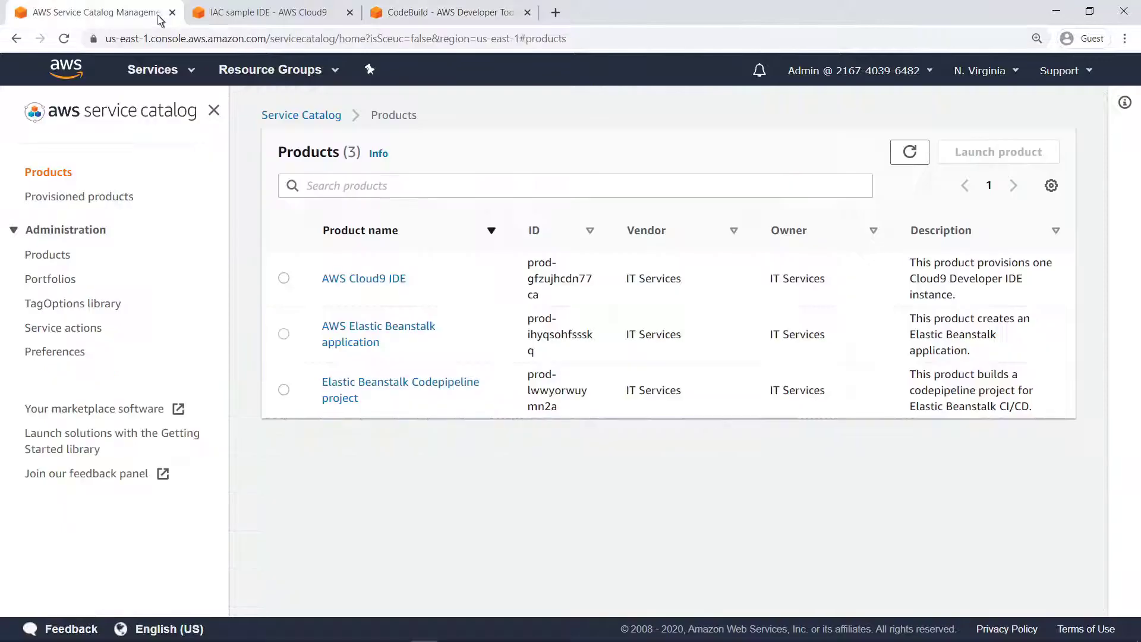
pyautogui.click(284, 335)
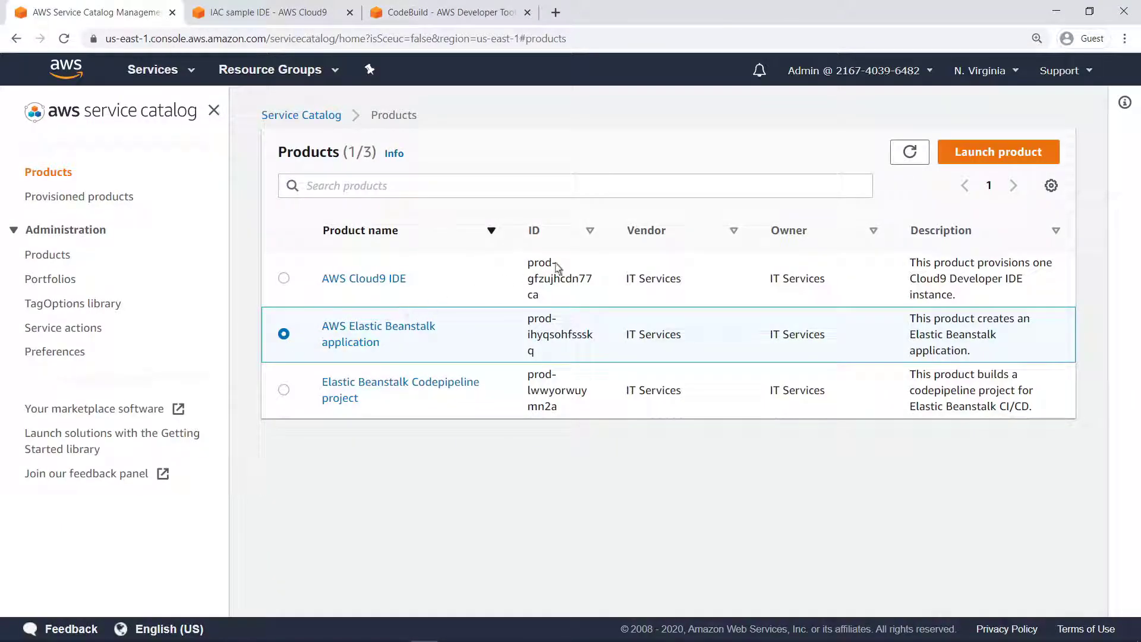
pyautogui.click(953, 153)
pyautogui.tripleClick(328, 345)
pyautogui.press('BackSpace')
pyautogui.write('elastic-beanstalk-dotnetapp')
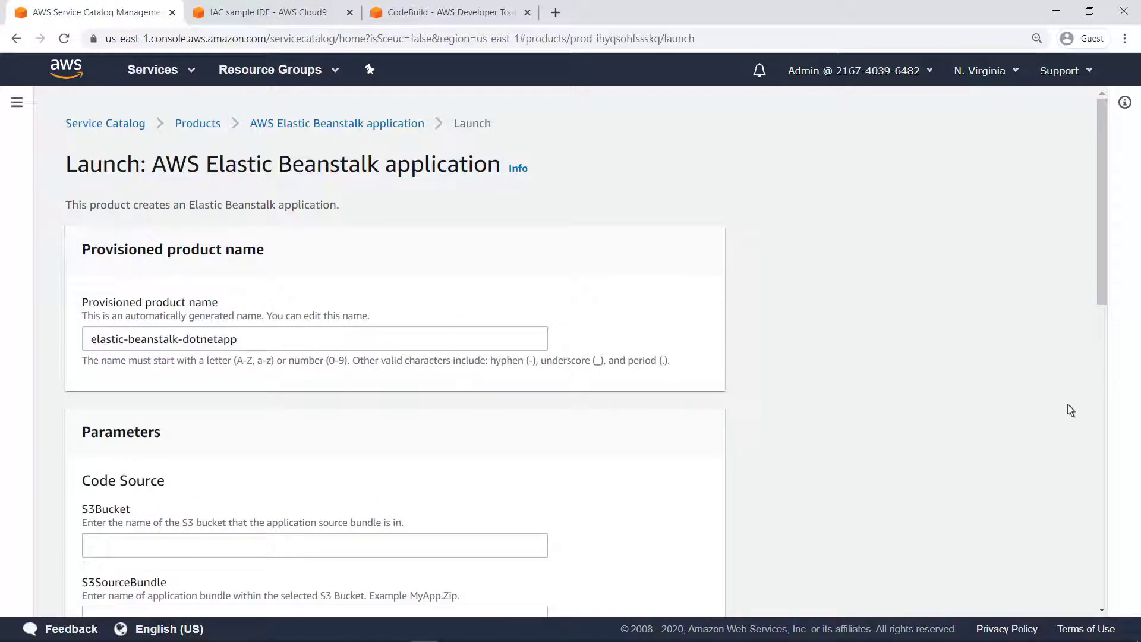
# - Fill in S3Bucket with the bucket from the copied artifact path, S3SourceBundle with dotnetapp-1.zip, and ApplicationName with dotnetapp
pyautogui.scroll(-5, 1066, 411)
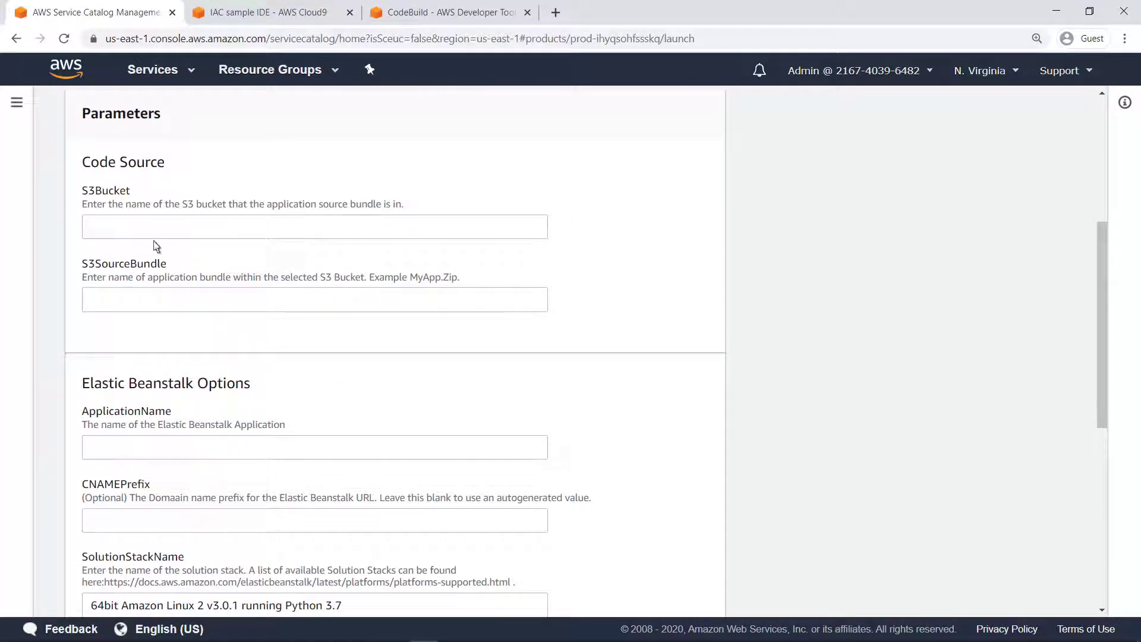
pyautogui.click(92, 232)
pyautogui.hotkey('ctrl', 'v')
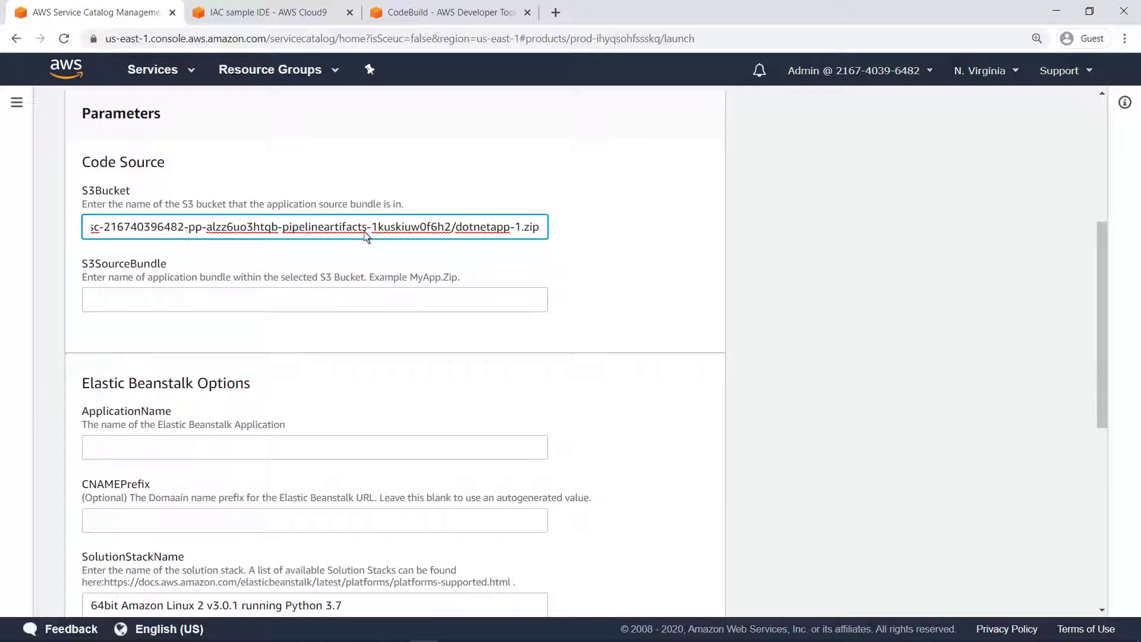
pyautogui.keyDown('shift'); pyautogui.click(452, 232); pyautogui.keyUp('shift')
pyautogui.hotkey('ctrl', 'x')
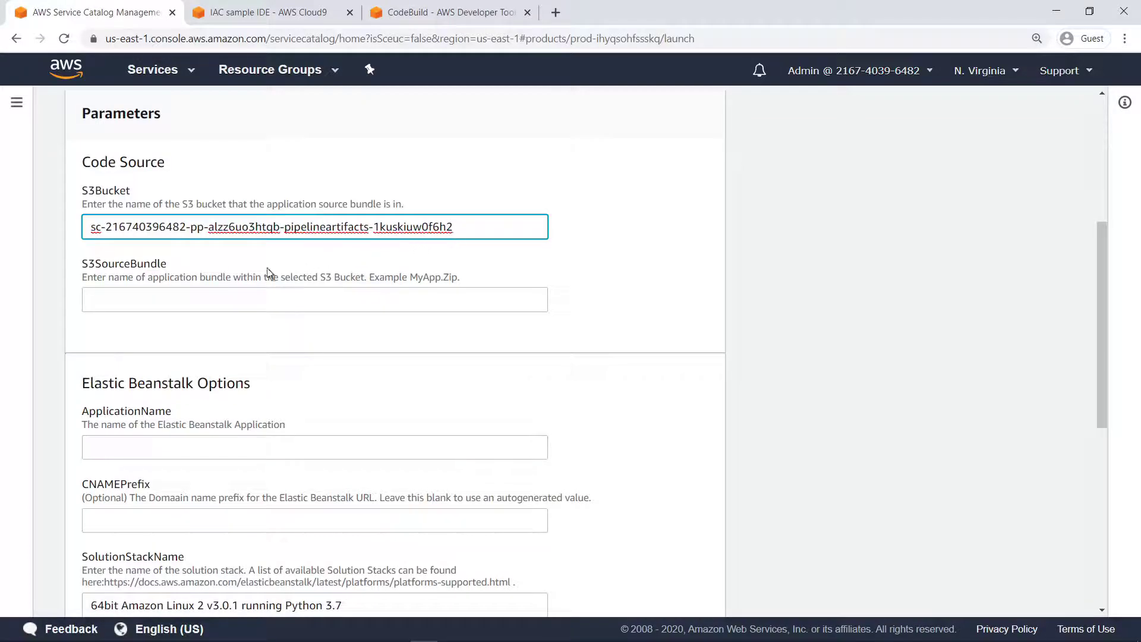
pyautogui.click(95, 304)
pyautogui.hotkey('ctrl', 'v')
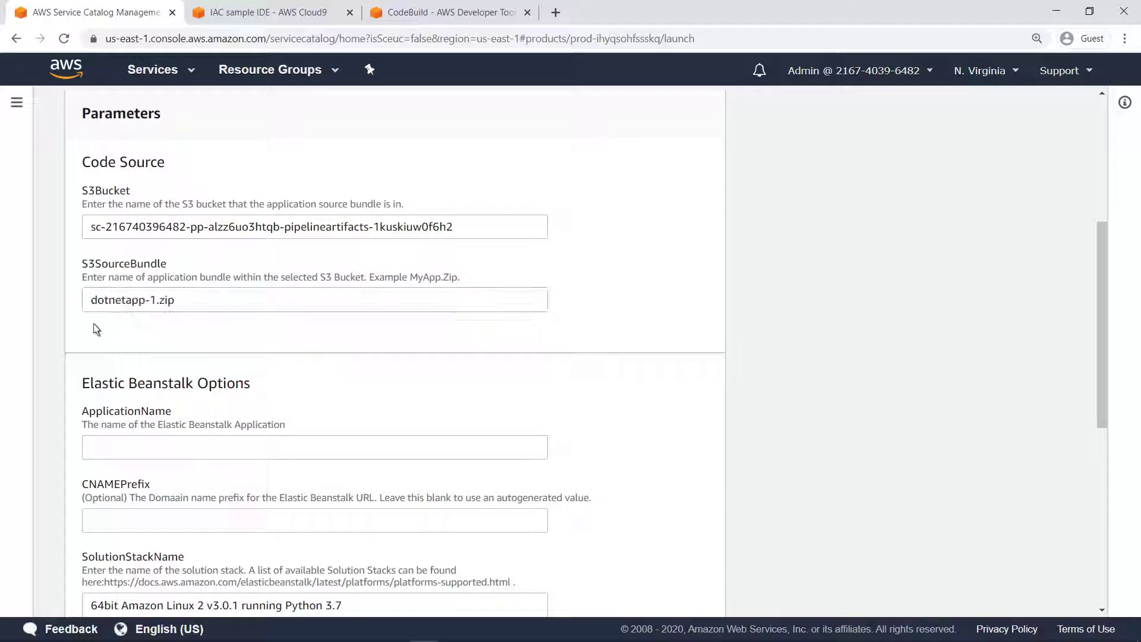
pyautogui.click(96, 456)
pyautogui.write('dotnetapp')
# - From the Elastic Beanstalk supported platforms page, copy the .NET solution stack name "64bit Windows Server Core 2019 v2.5.9 running IIS 10.0"
pyautogui.scroll(-5, 1105, 527)
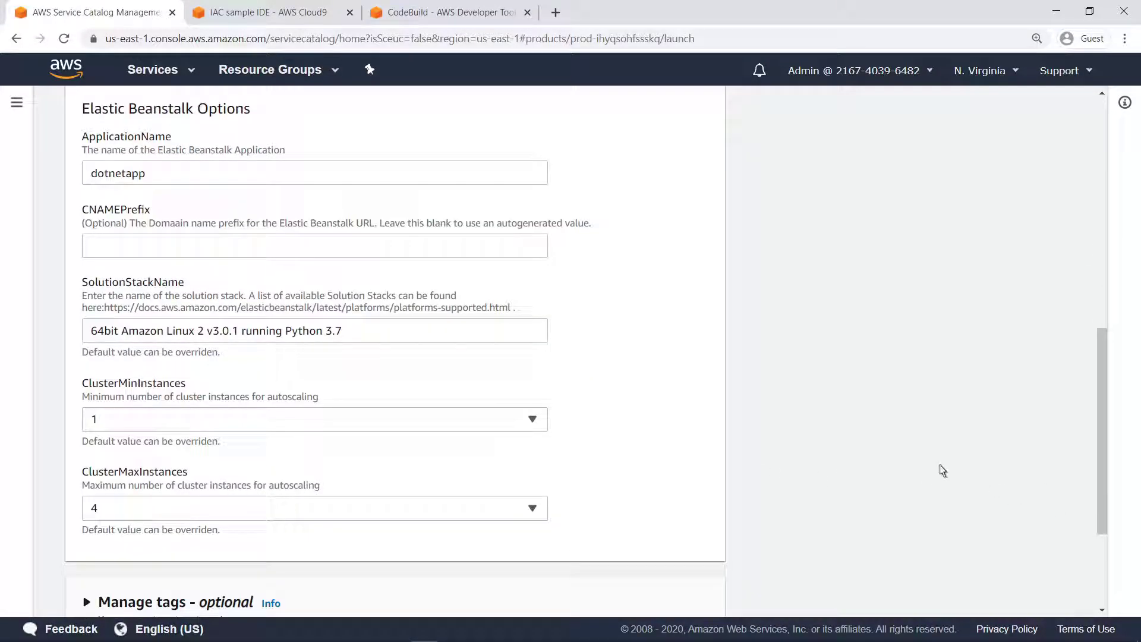
pyautogui.moveTo(511, 308); pyautogui.dragTo(104, 308)
pyautogui.rightClick(297, 305)
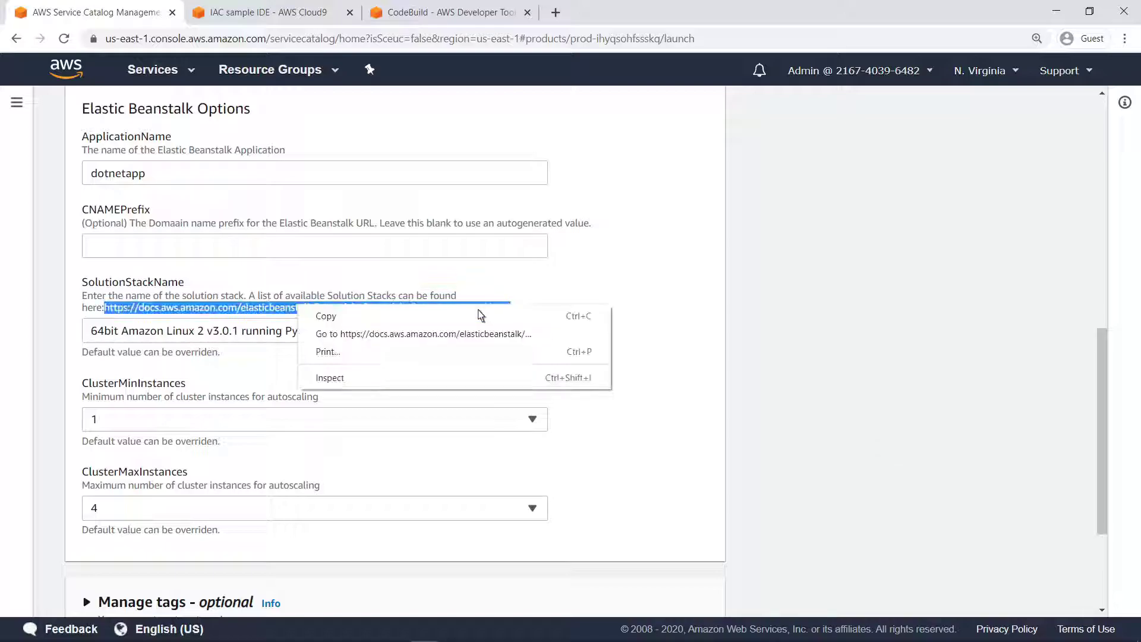
pyautogui.click(336, 334)
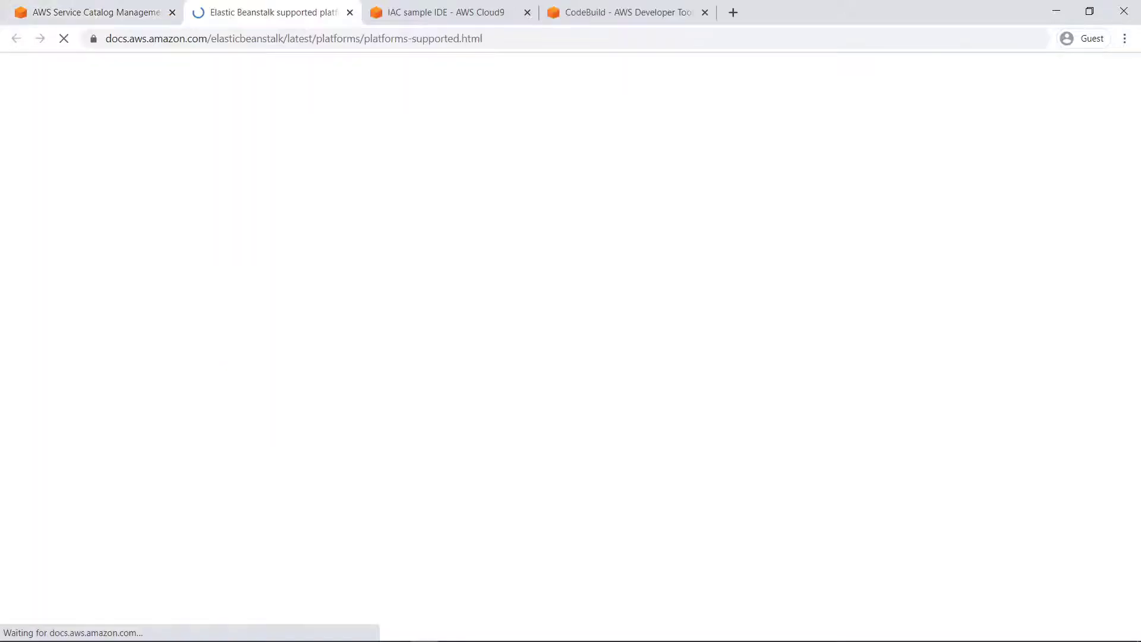
pyautogui.scroll(-5, 916, 186)
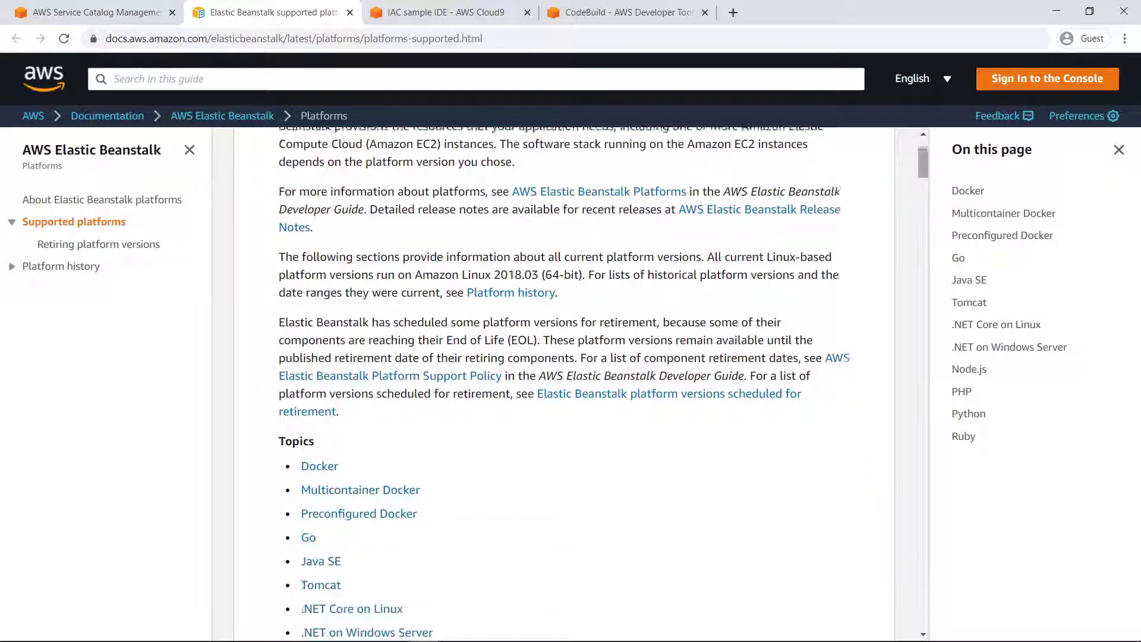
pyautogui.click(431, 486)
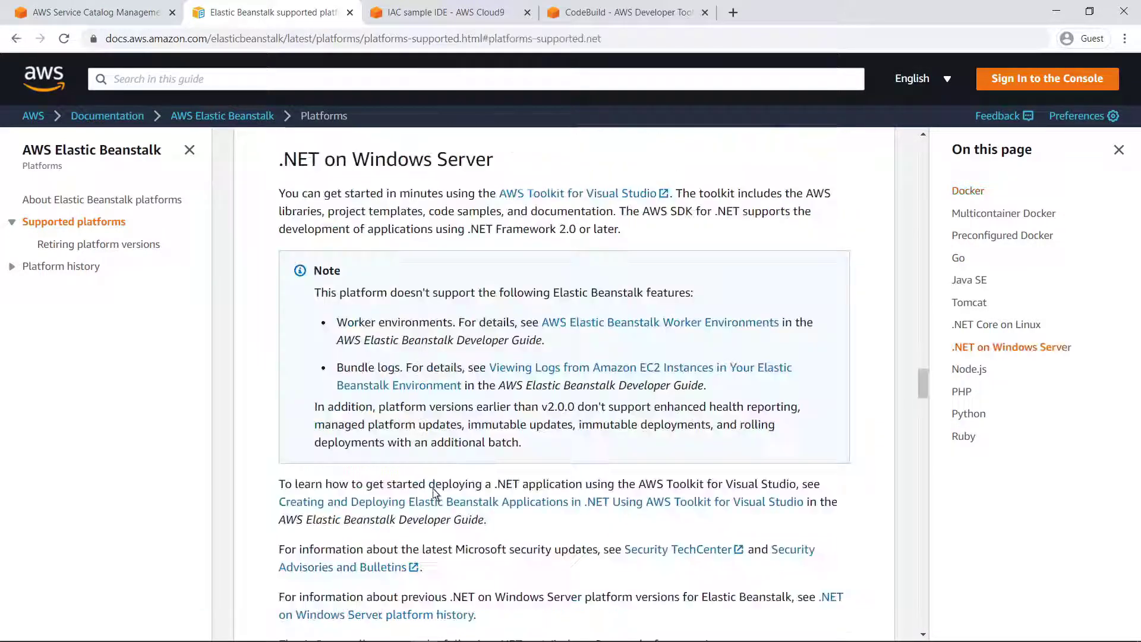
pyautogui.scroll(-8, 923, 424)
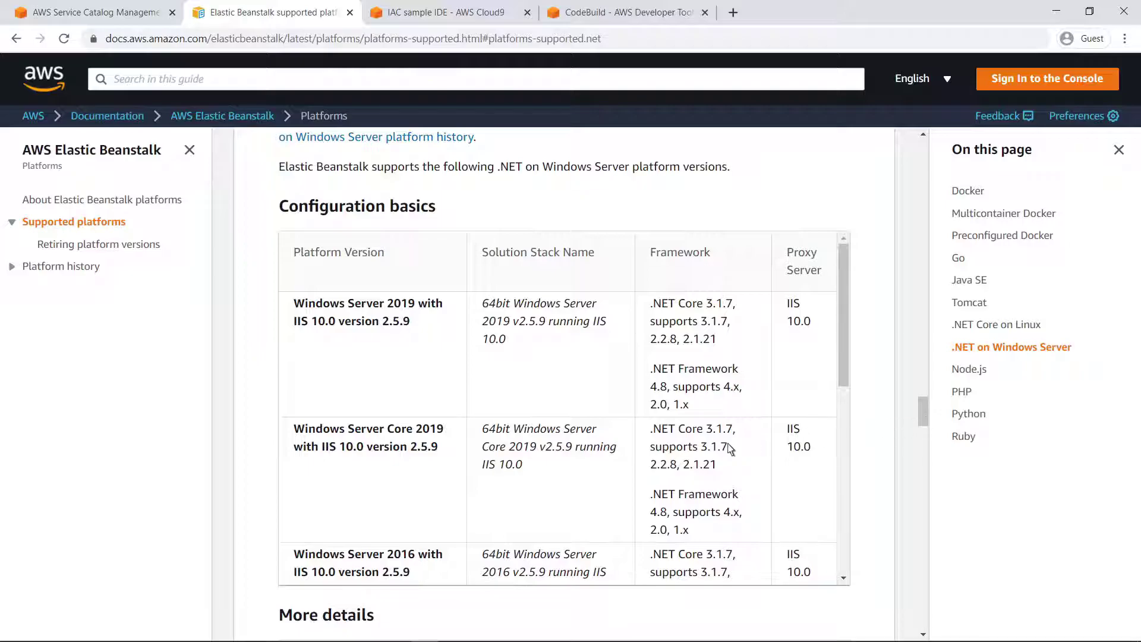
pyautogui.tripleClick(524, 474)
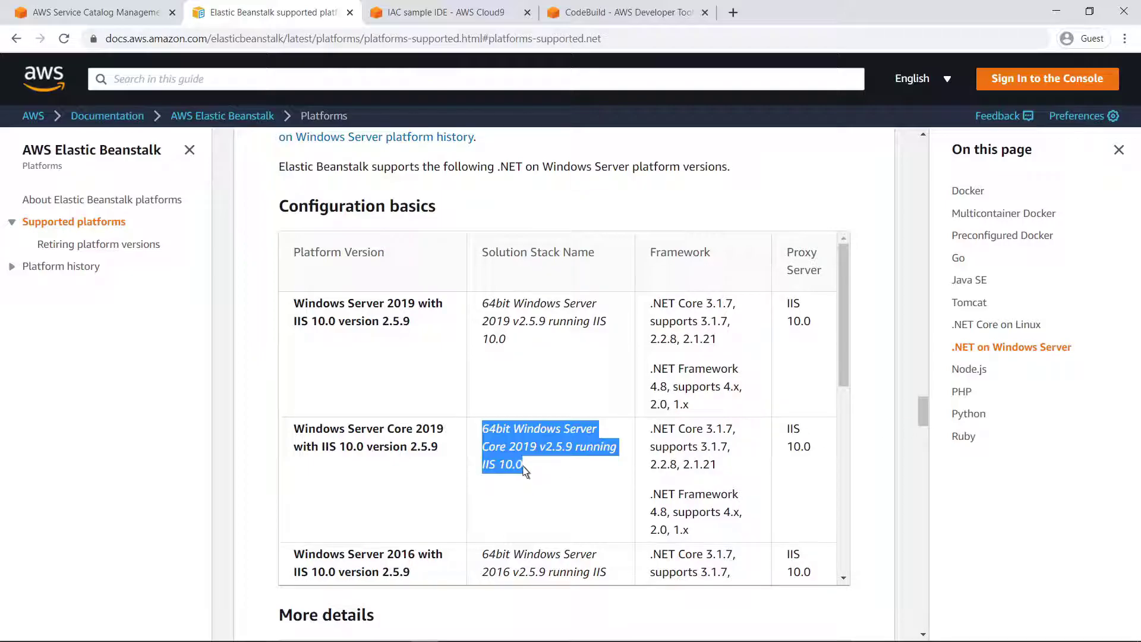
pyautogui.rightClick(530, 453)
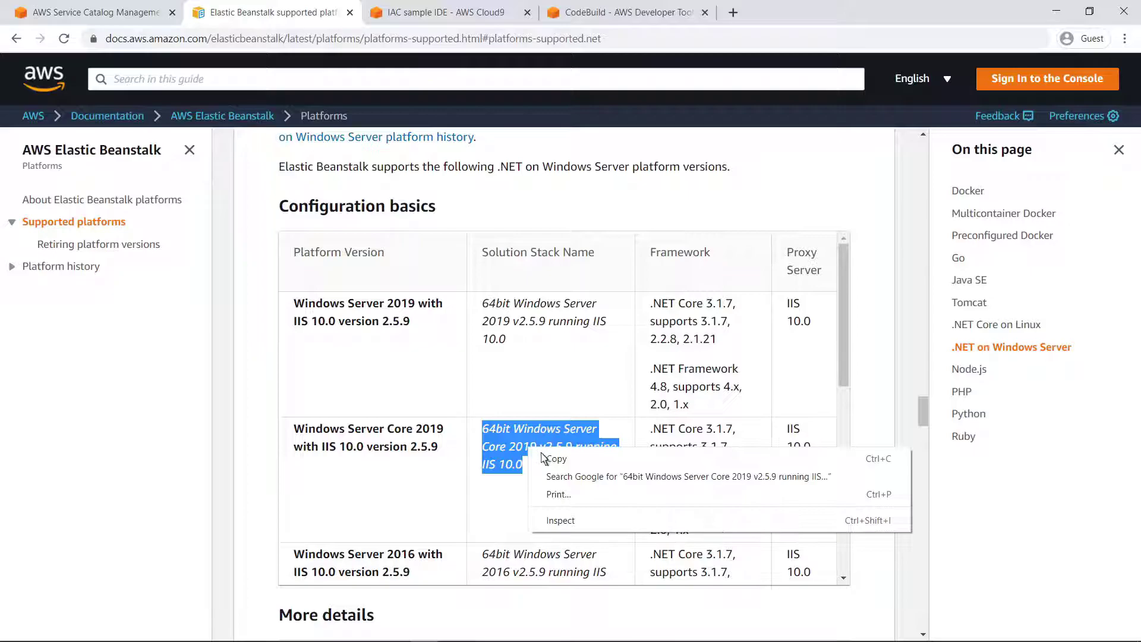
pyautogui.click(557, 459)
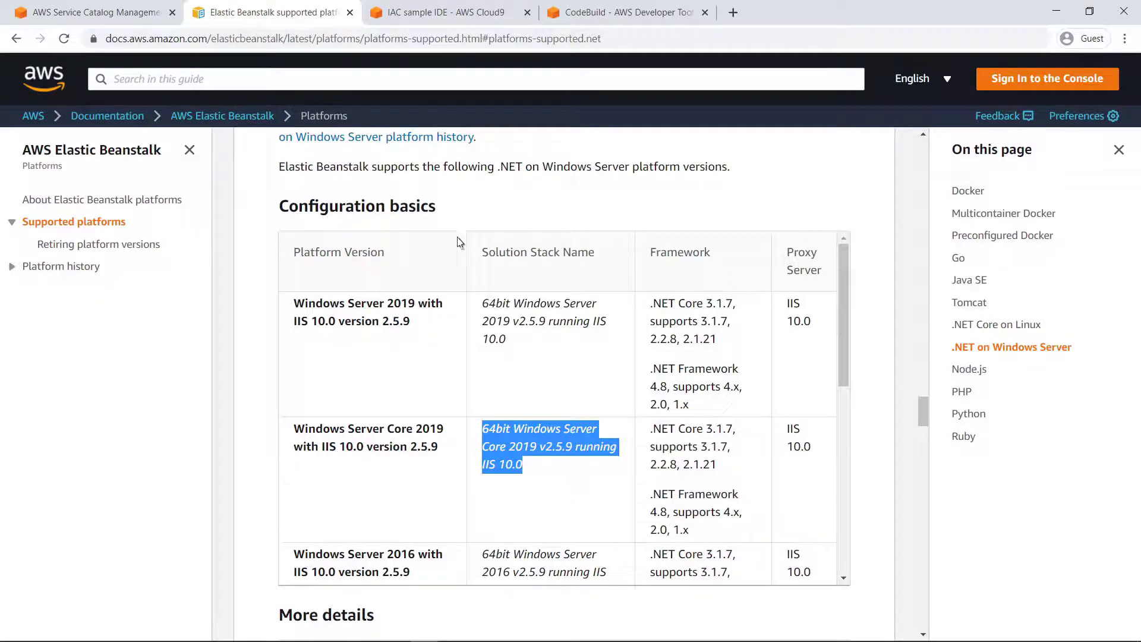
pyautogui.click(350, 13)
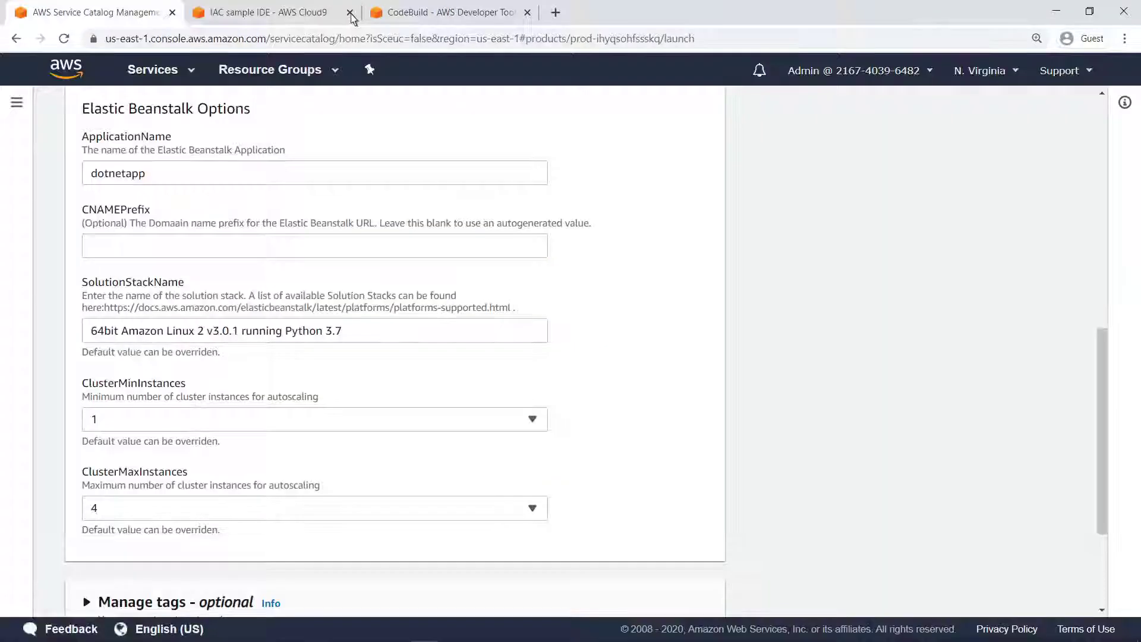
# - Set SolutionStackName to "64bit Windows Server Core 2019 v2.5.9 running IIS 10.0" and launch the Elastic Beanstalk product
pyautogui.tripleClick(344, 333)
pyautogui.hotkey('ctrl', 'v')
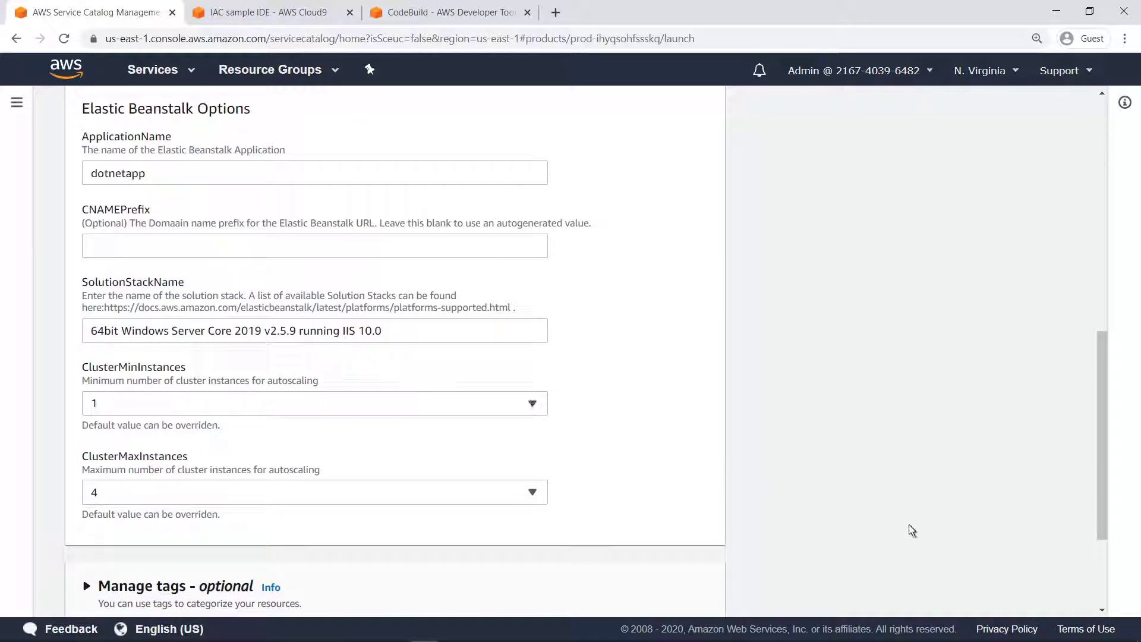
pyautogui.scroll(-3, 1089, 589)
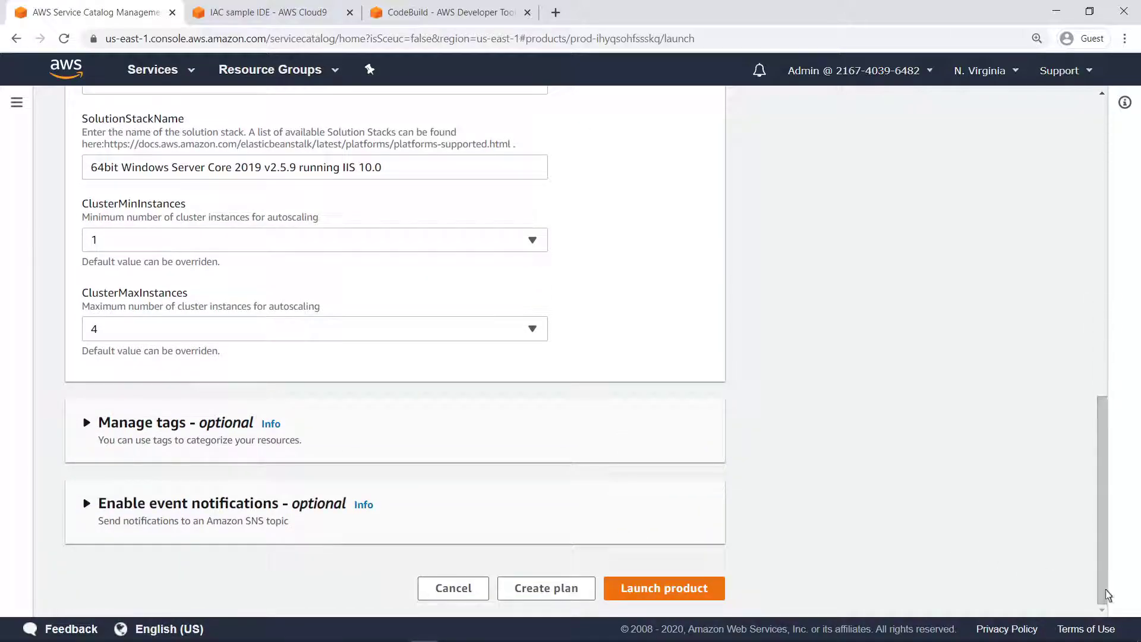
pyautogui.click(713, 592)
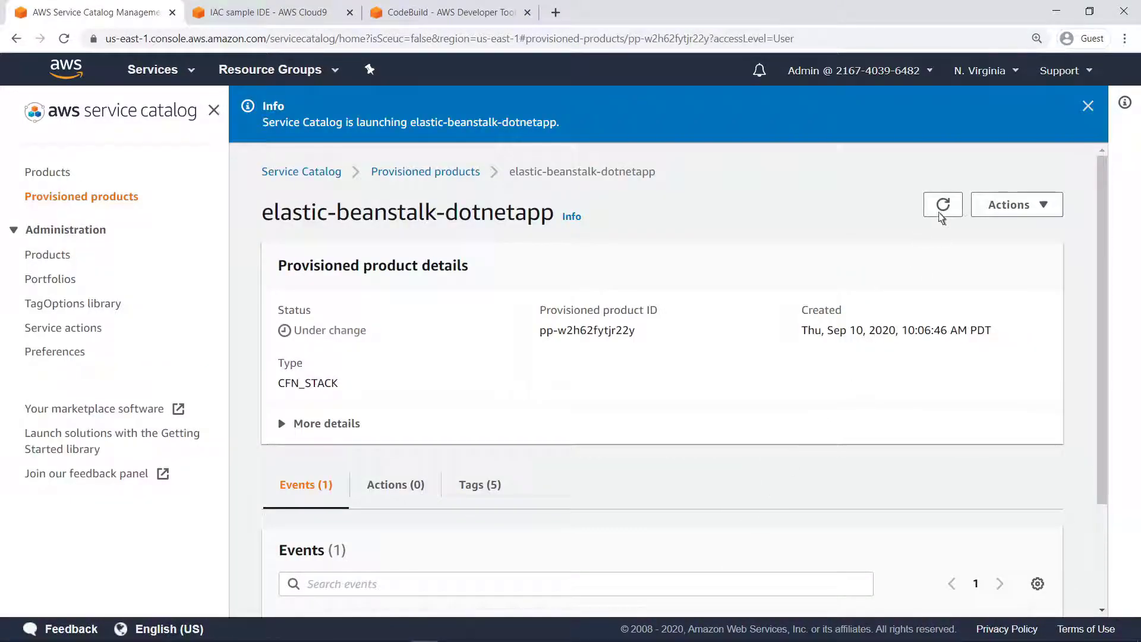
# - Refresh the elastic-beanstalk-dotnetapp provisioned product and review the outputs of its provisioning event
pyautogui.click(943, 208)
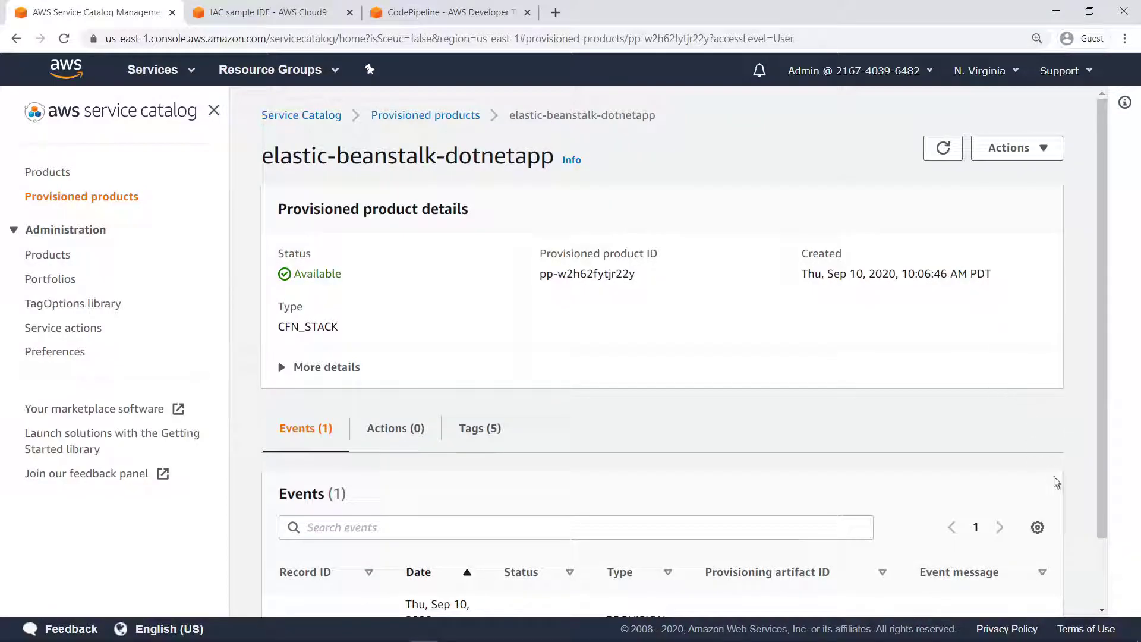
pyautogui.scroll(-2, 1103, 598)
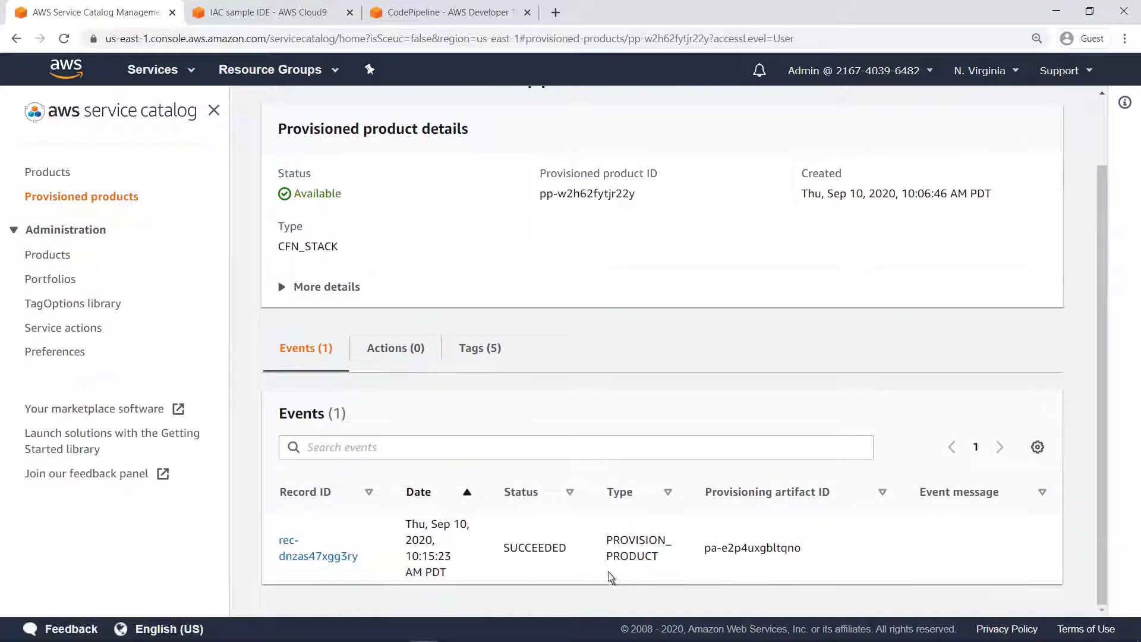
pyautogui.click(355, 558)
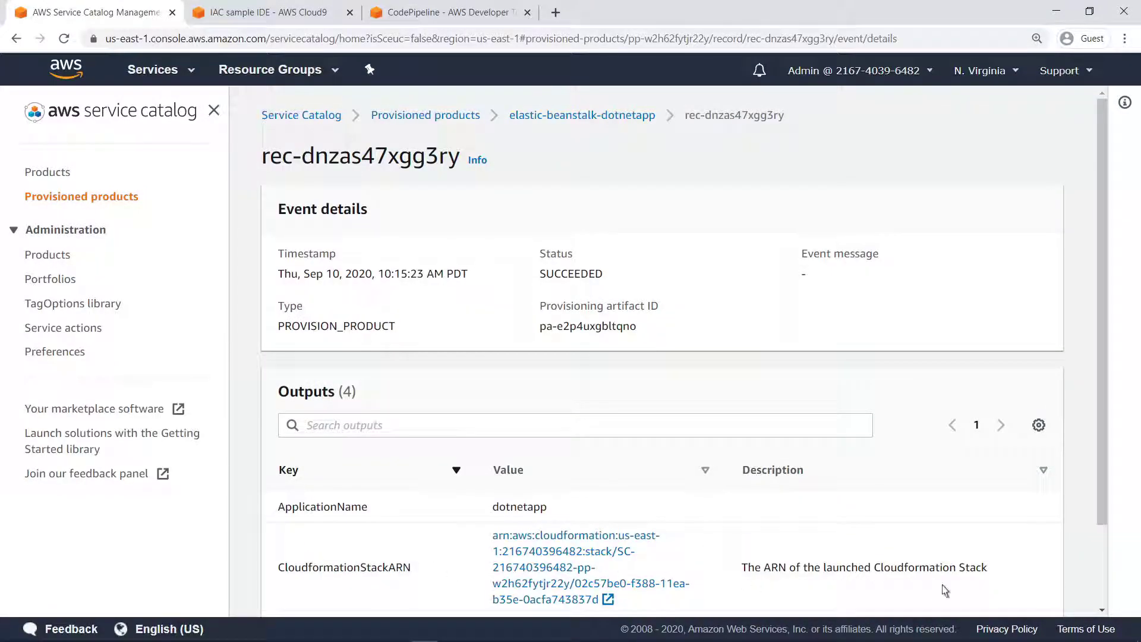
pyautogui.scroll(-2, 1098, 598)
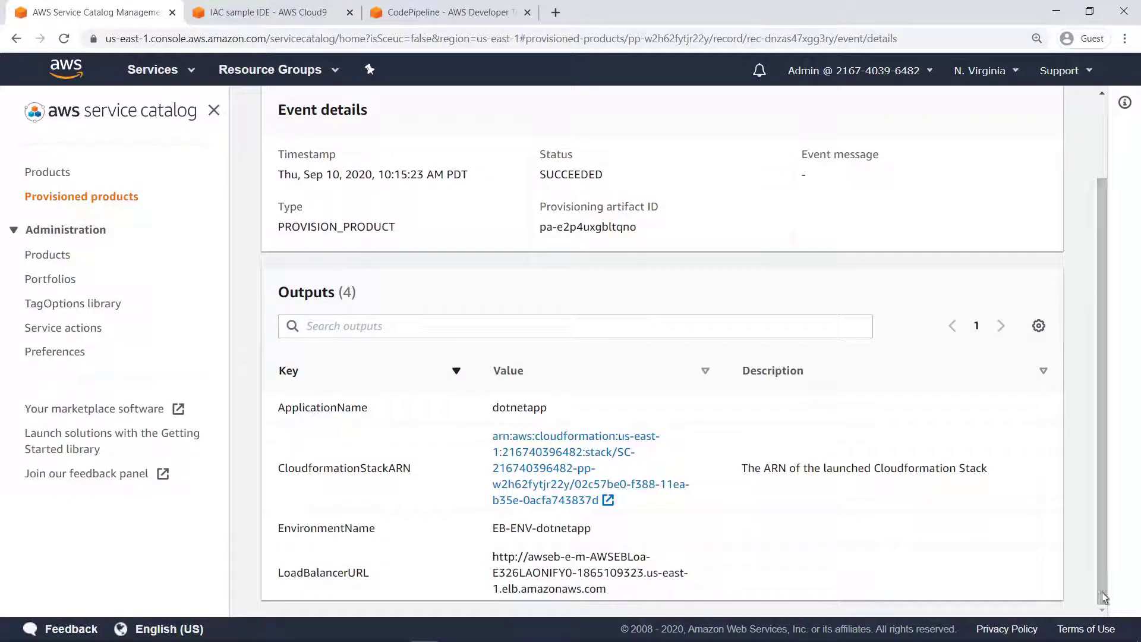
# - Open the LoadBalancerURL output in the browser to check the deployed ASP.NET home page, and close the page
pyautogui.tripleClick(607, 592)
pyautogui.rightClick(606, 590)
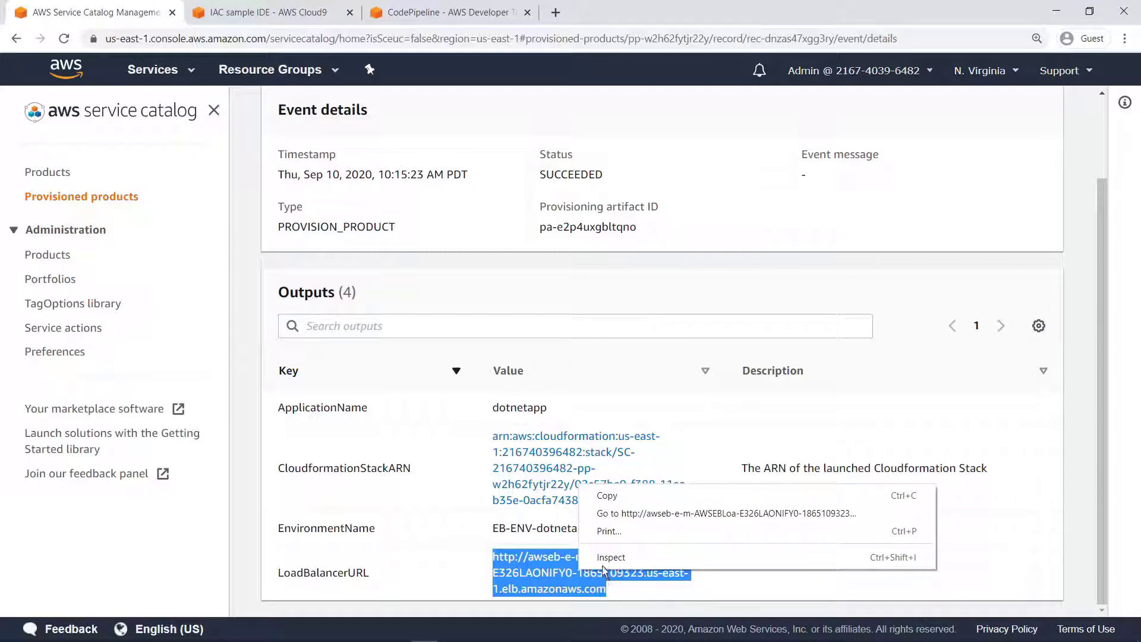
pyautogui.click(607, 517)
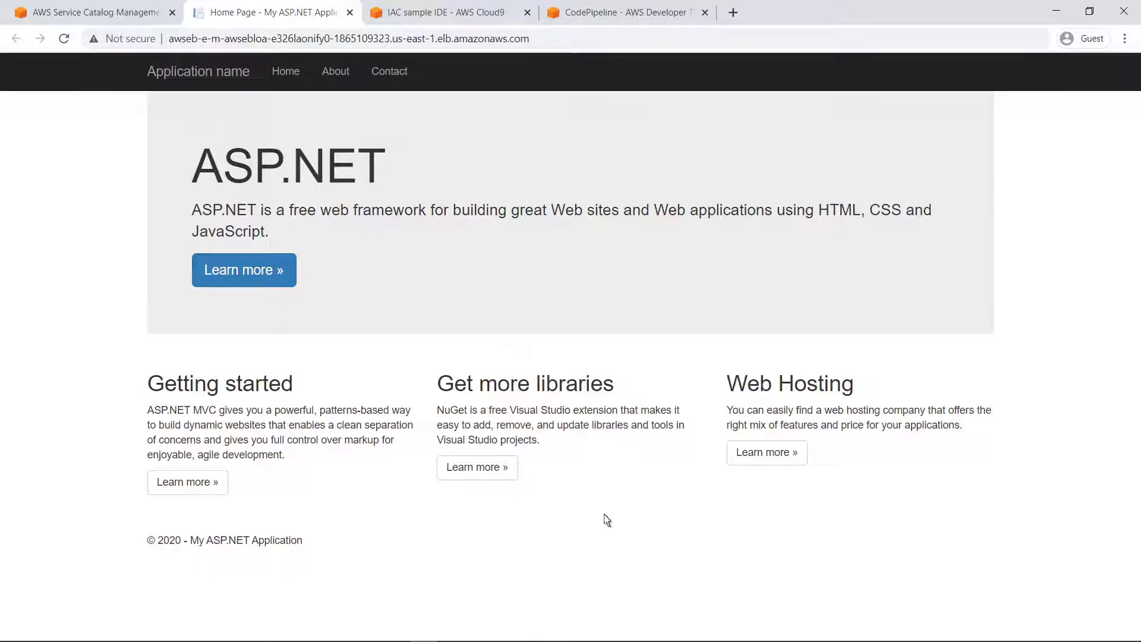
pyautogui.click(350, 13)
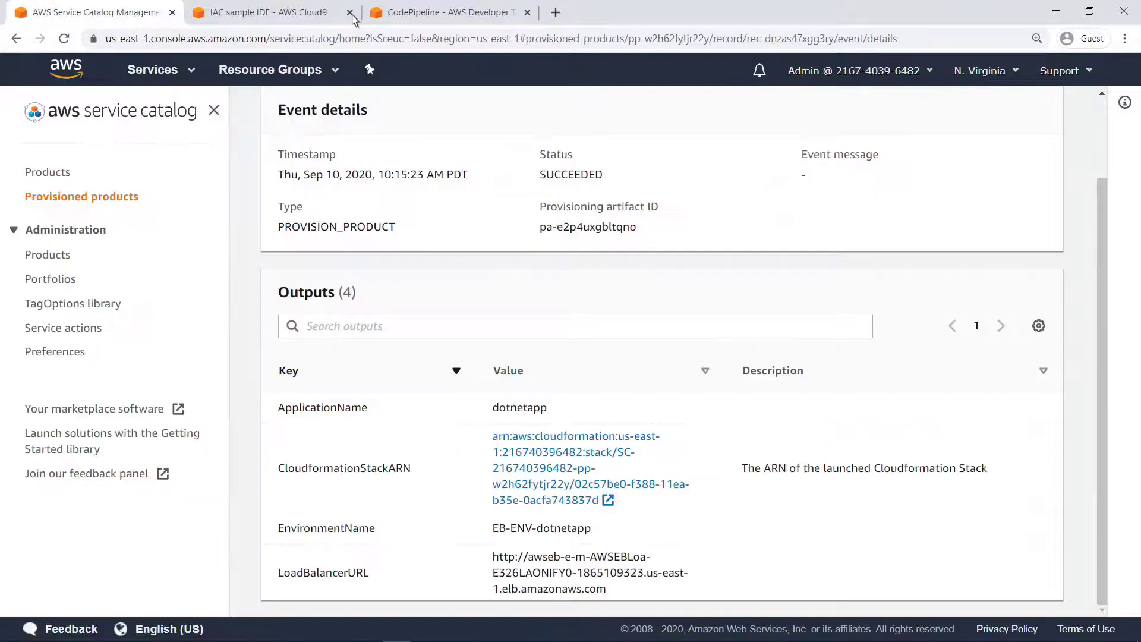
# - In the Cloud9 IDE, open Views/Home/Index.cshtml, replace the h1 heading text with "Hello CodePipeline!" and save the file
pyautogui.click(326, 18)
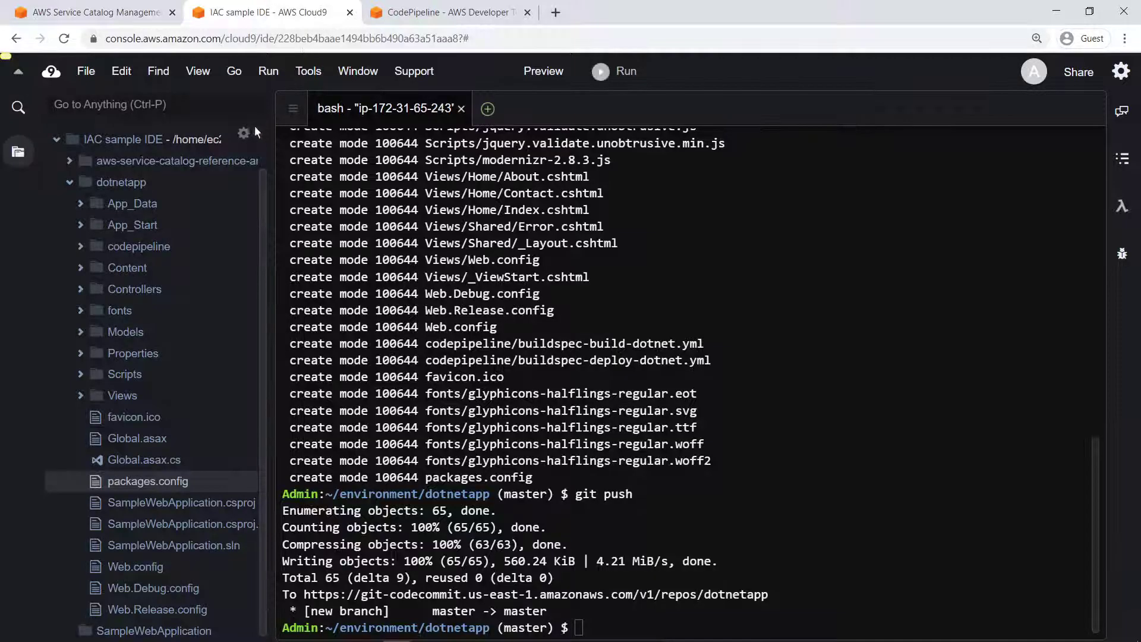
pyautogui.click(82, 396)
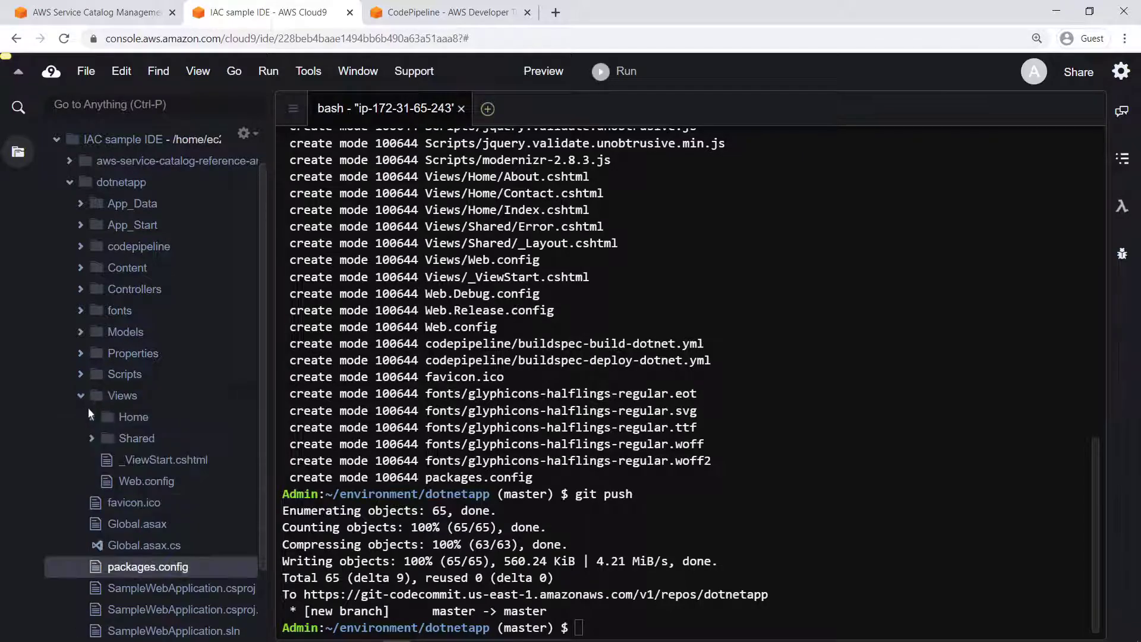
pyautogui.click(93, 418)
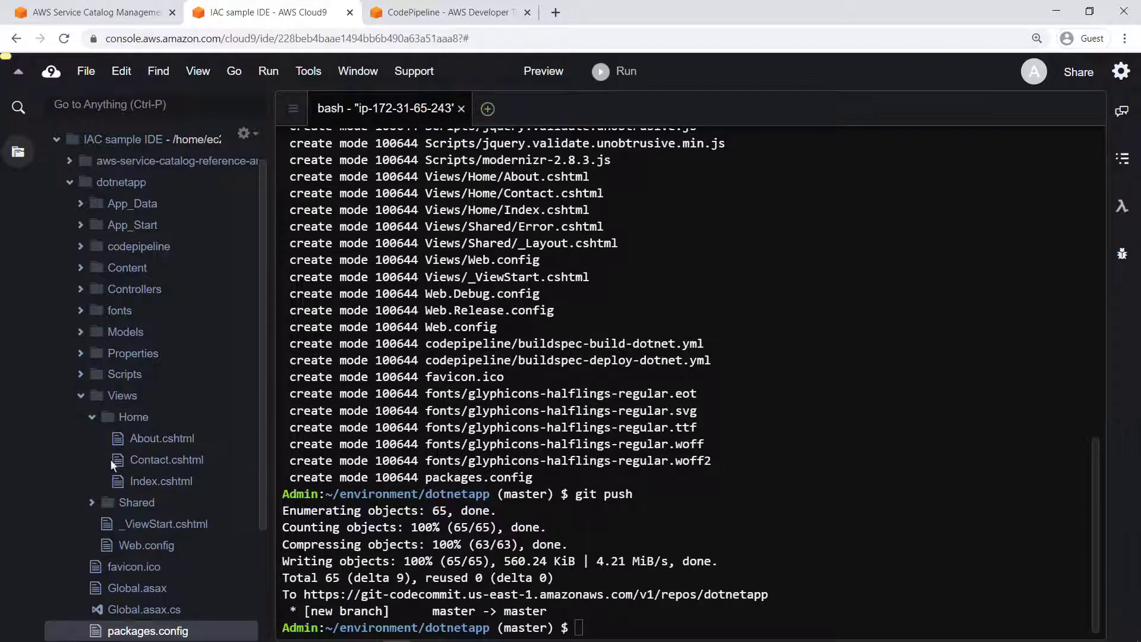
pyautogui.doubleClick(120, 484)
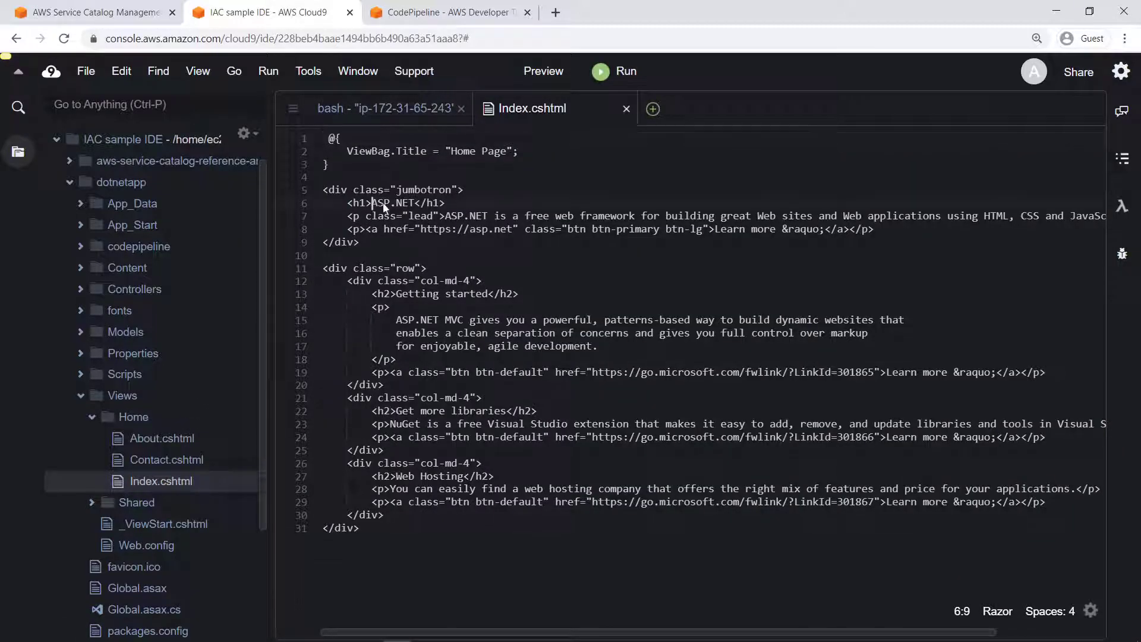
pyautogui.moveTo(413, 203); pyautogui.dragTo(419, 203)
pyautogui.write('Hello CodePipeline!')
pyautogui.hotkey('ctrl', 's')
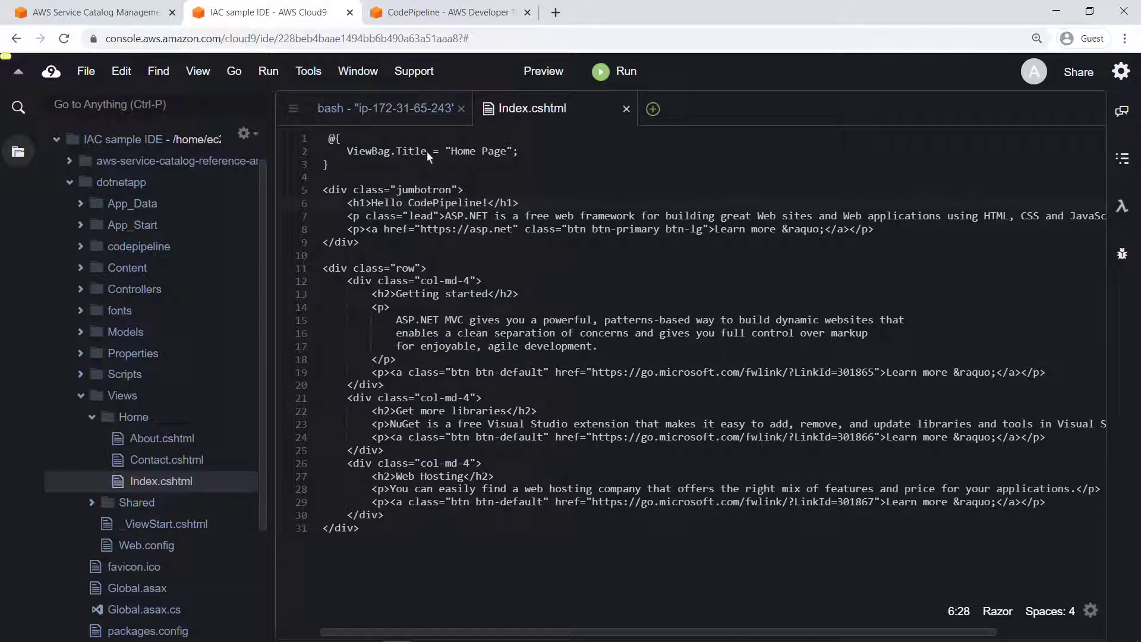
# - In the Cloud9 bash terminal, clear the output, stage all changes, commit them with the message "Updating page title" and push to the repository
pyautogui.click(436, 110)
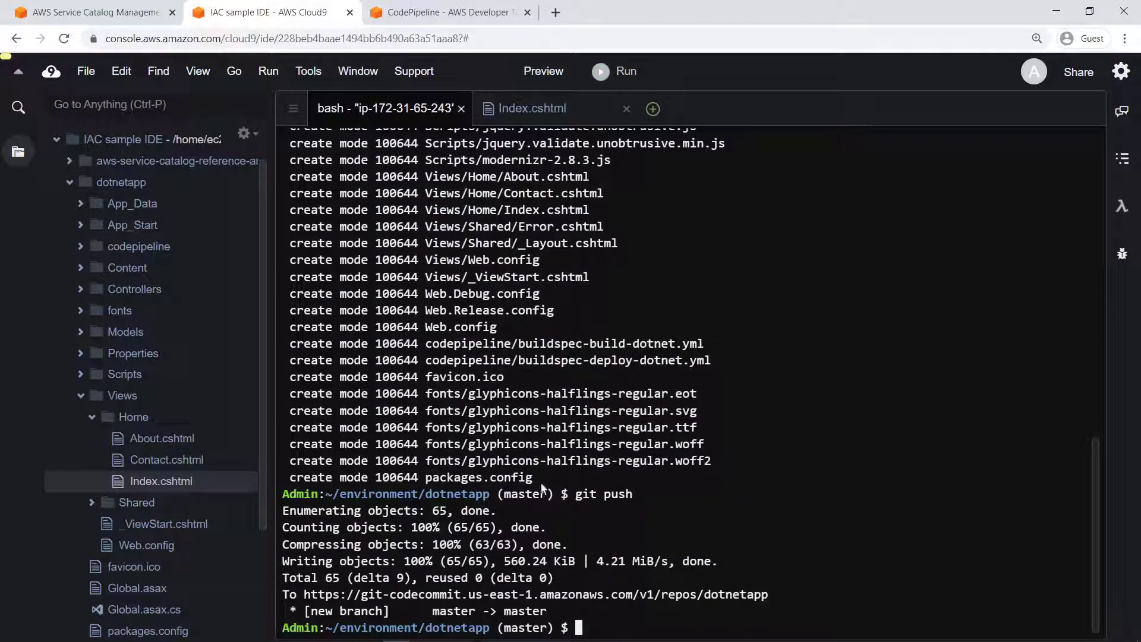
pyautogui.hotkey('ctrl', 'l')
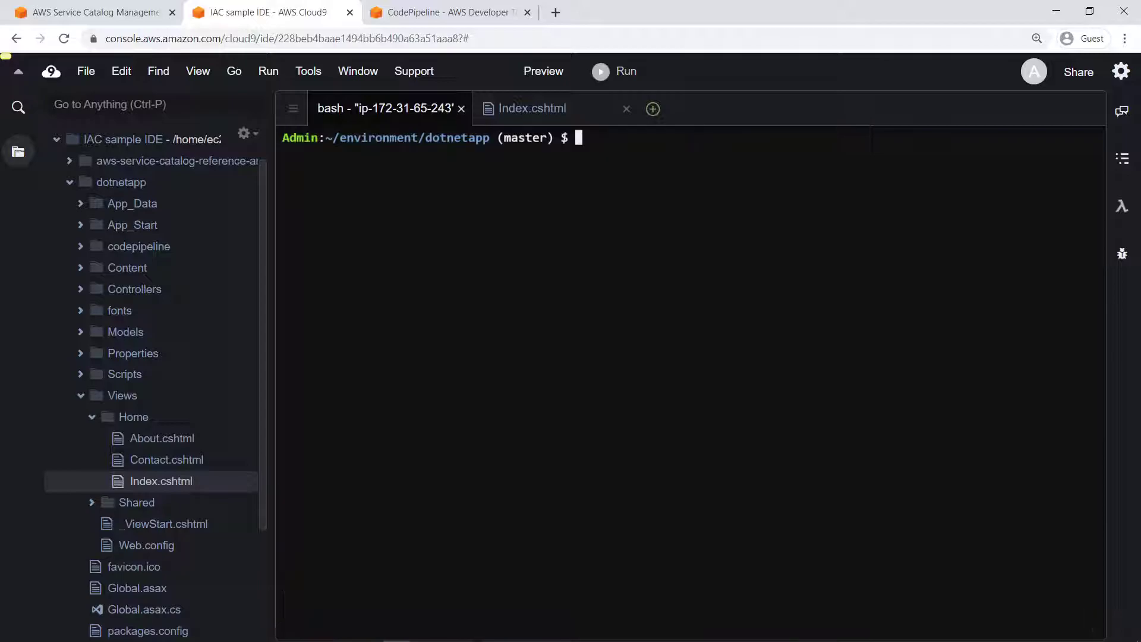
pyautogui.write('git add --a')
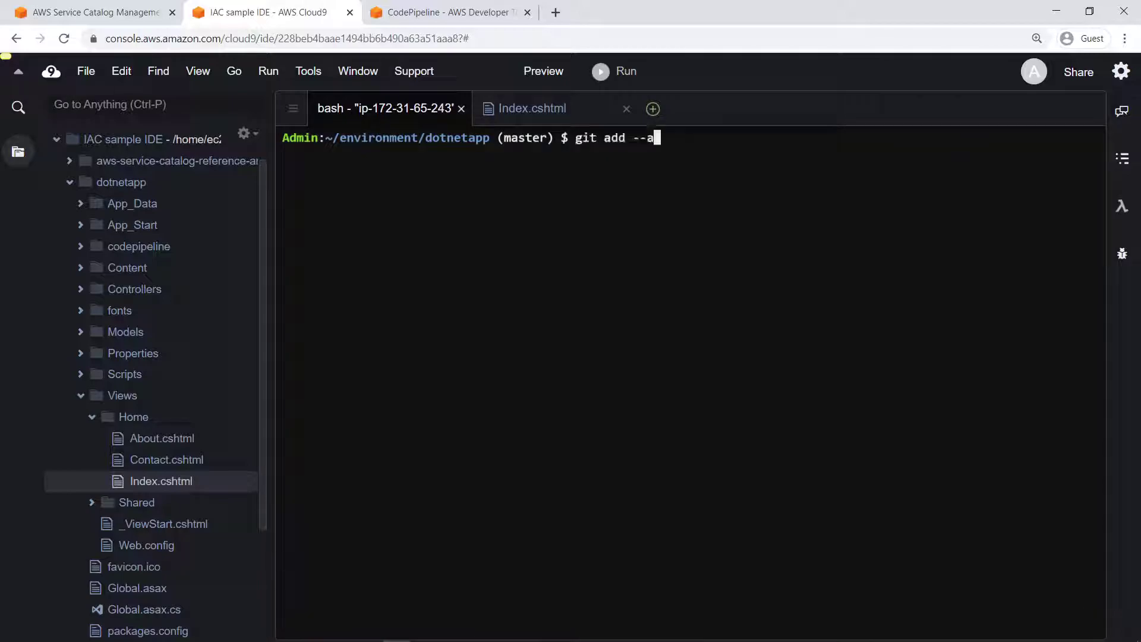
pyautogui.press('Return')
pyautogui.write('git commit -m "Updating page title"')
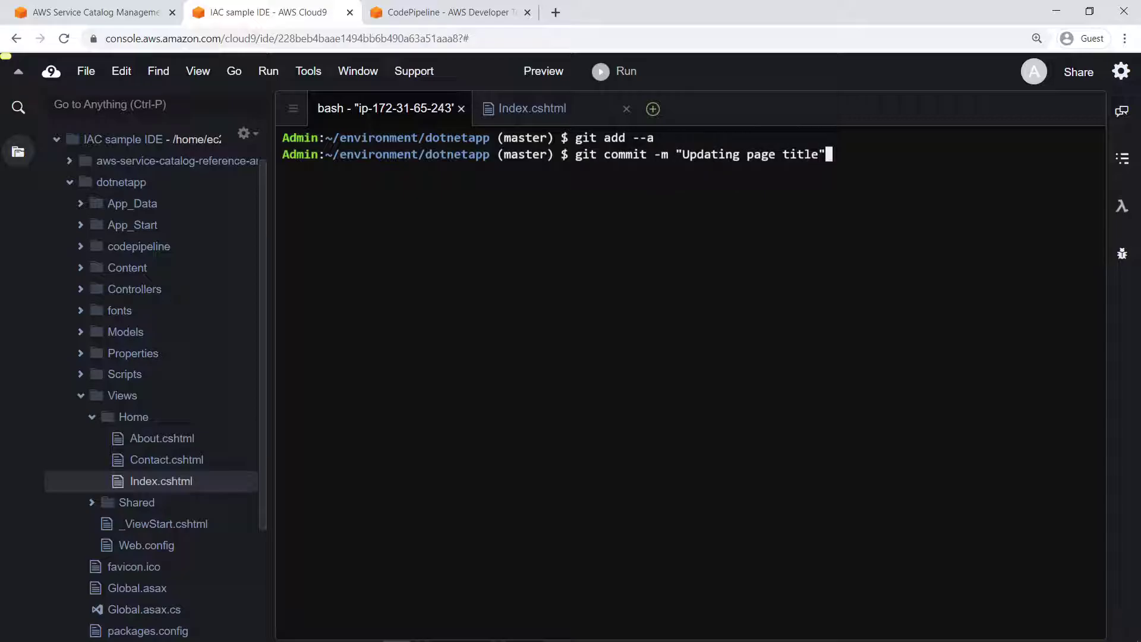
pyautogui.press('Return')
pyautogui.write('git push')
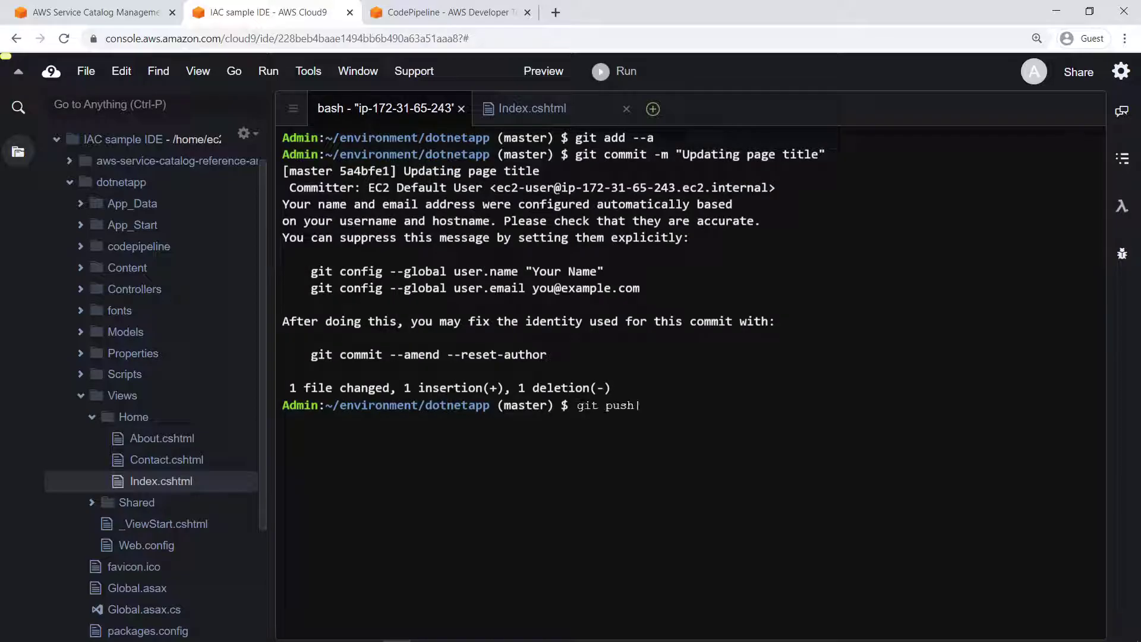
pyautogui.press('Return')
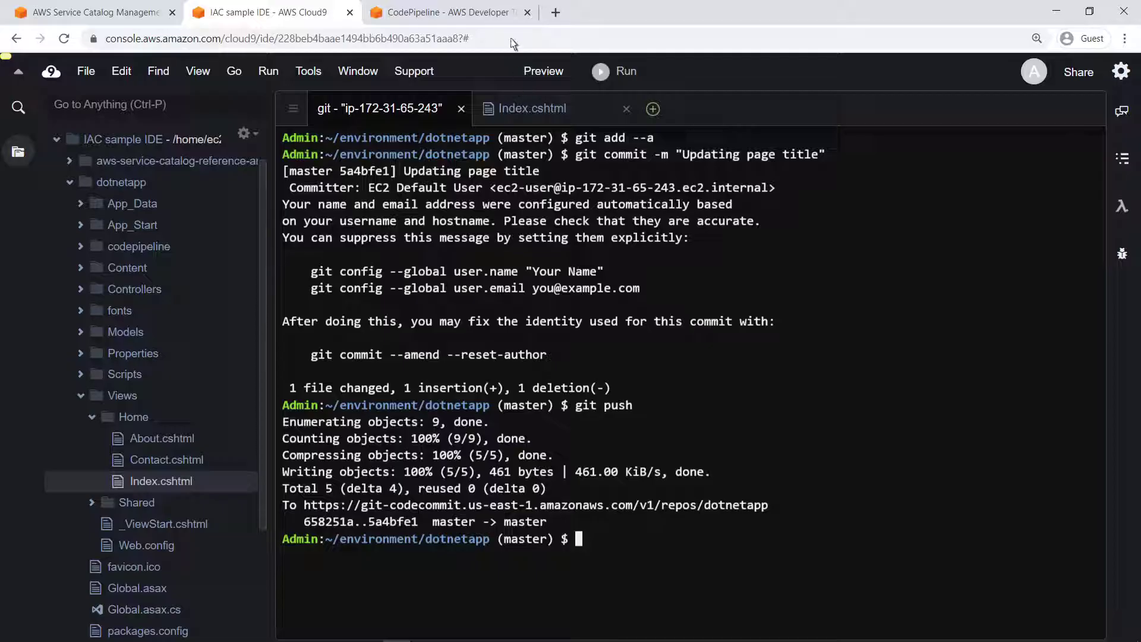
# - Check the stages of the ElasticBeanstalk-ProductPipeline-dotnetapp pipeline in CodePipeline and review the build log of its Update-Beanstalk deploy action
pyautogui.click(452, 13)
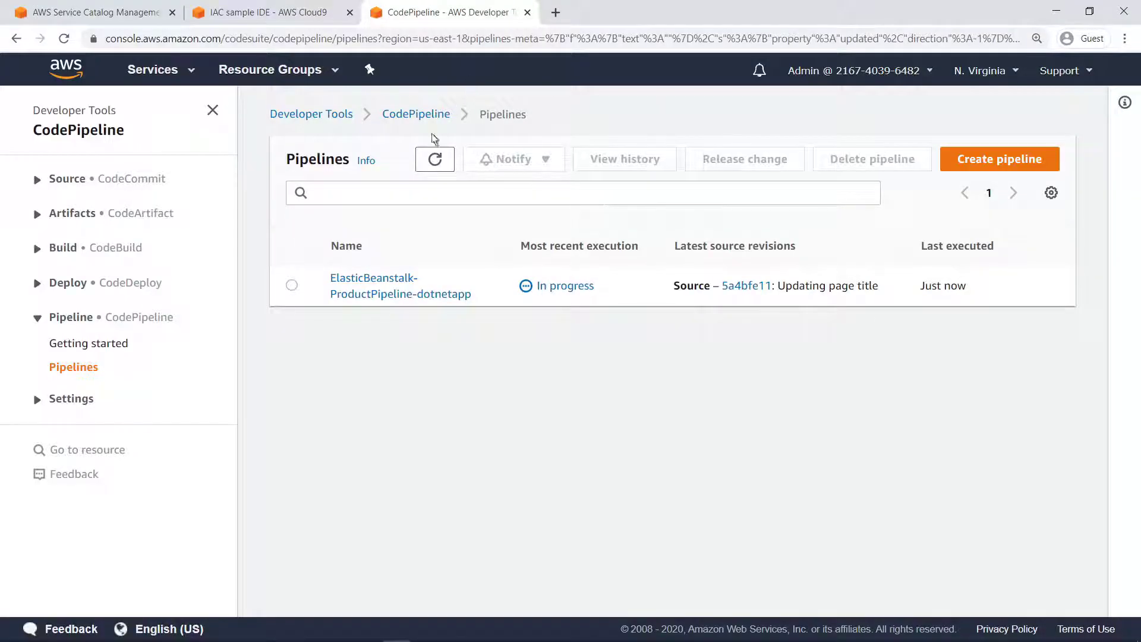
pyautogui.click(337, 285)
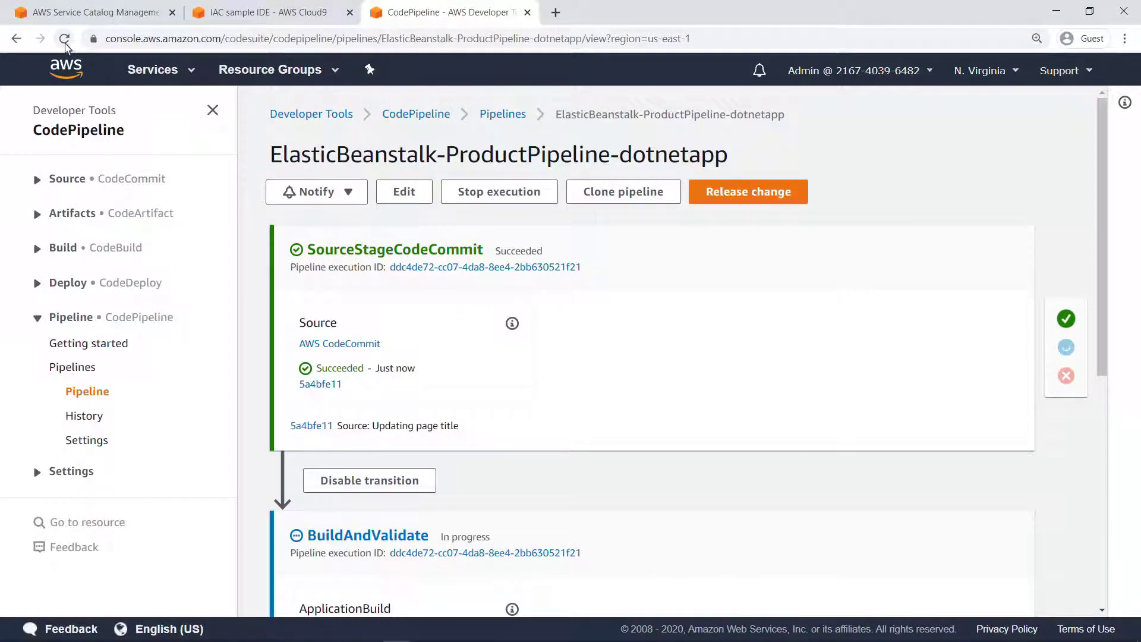
pyautogui.click(1104, 588)
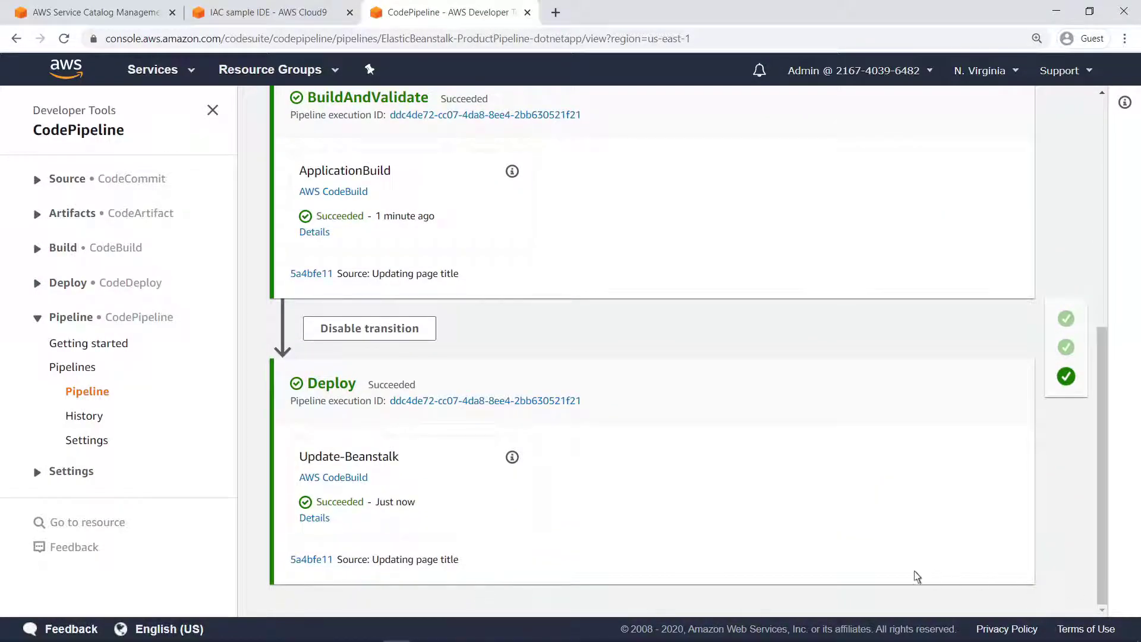
pyautogui.click(314, 518)
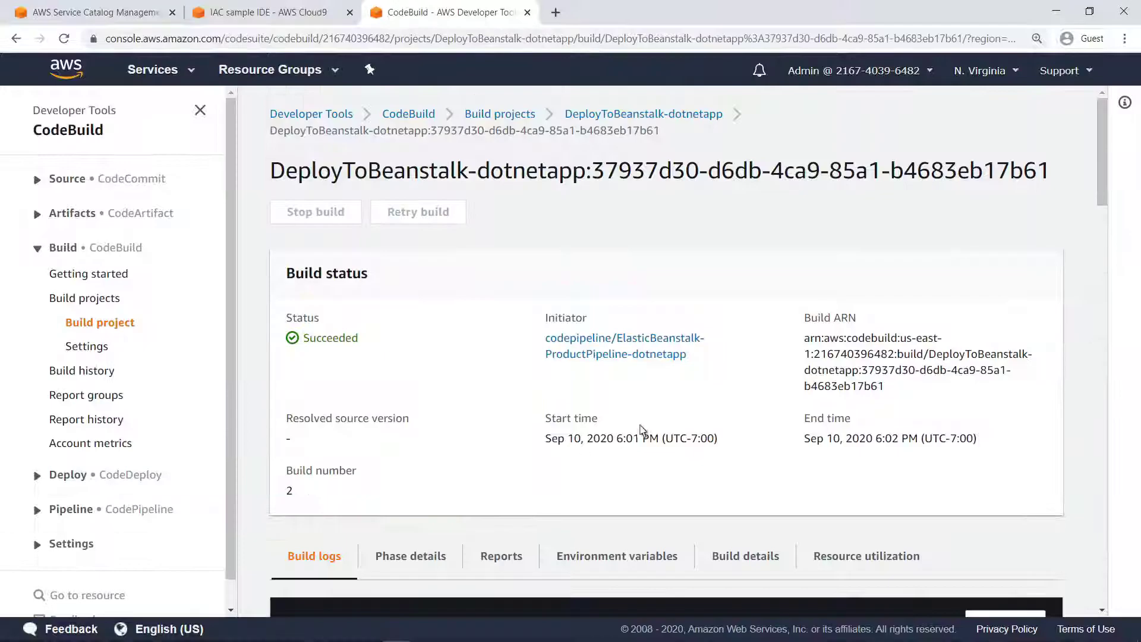
pyautogui.click(1098, 288)
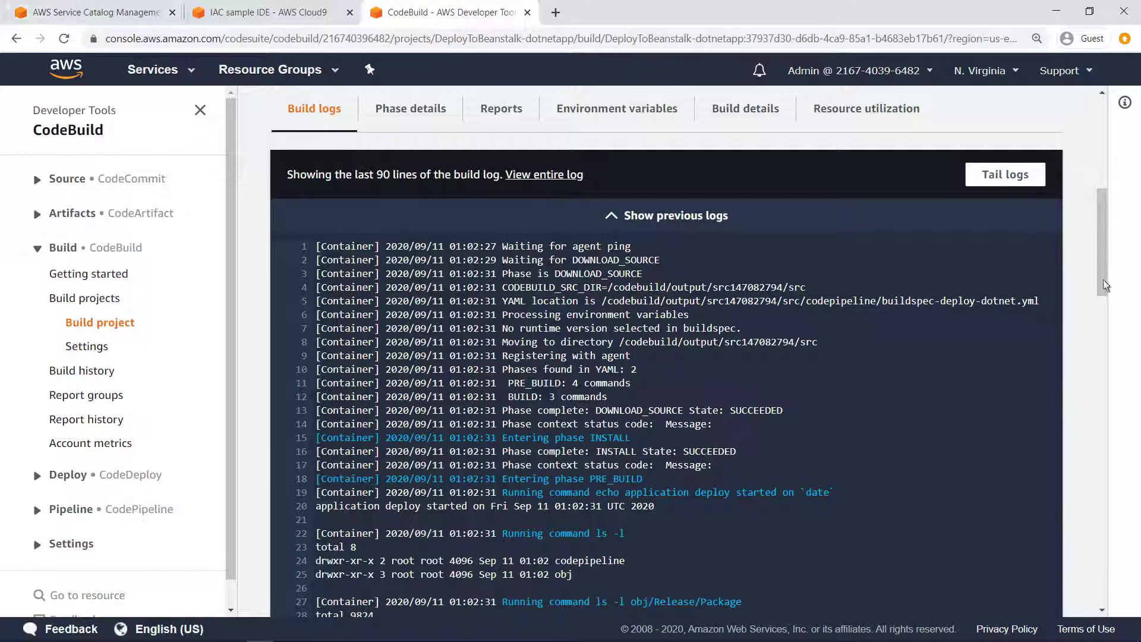
# - From the provisioning event outputs in Service Catalog, open the LoadBalancerURL address to check the updated ASP.NET home page
pyautogui.click(149, 13)
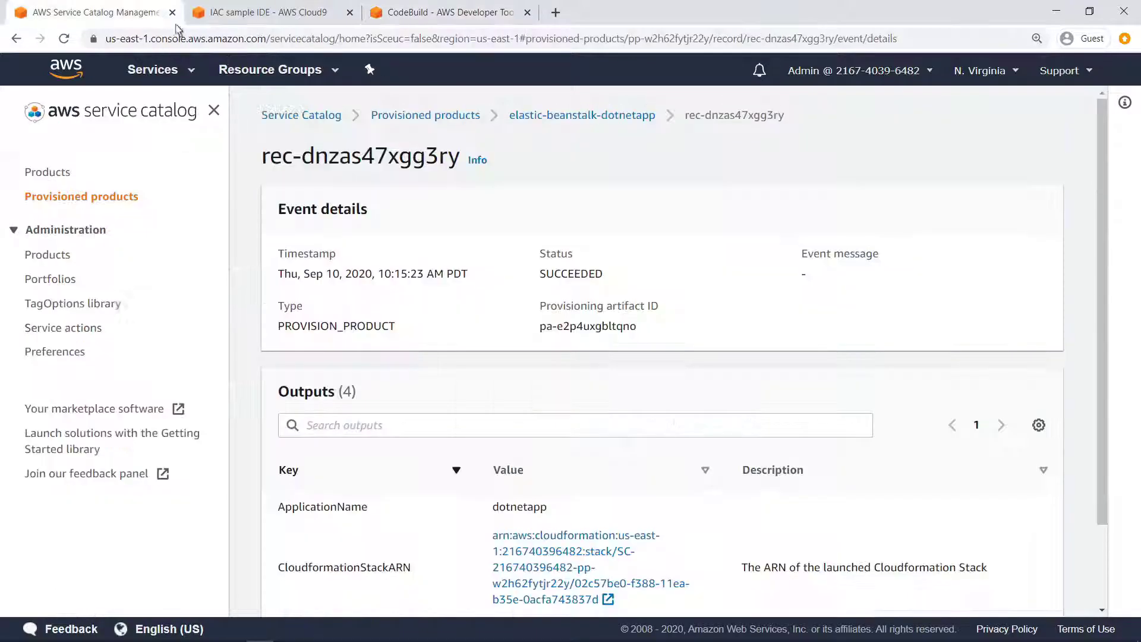
pyautogui.click(1102, 587)
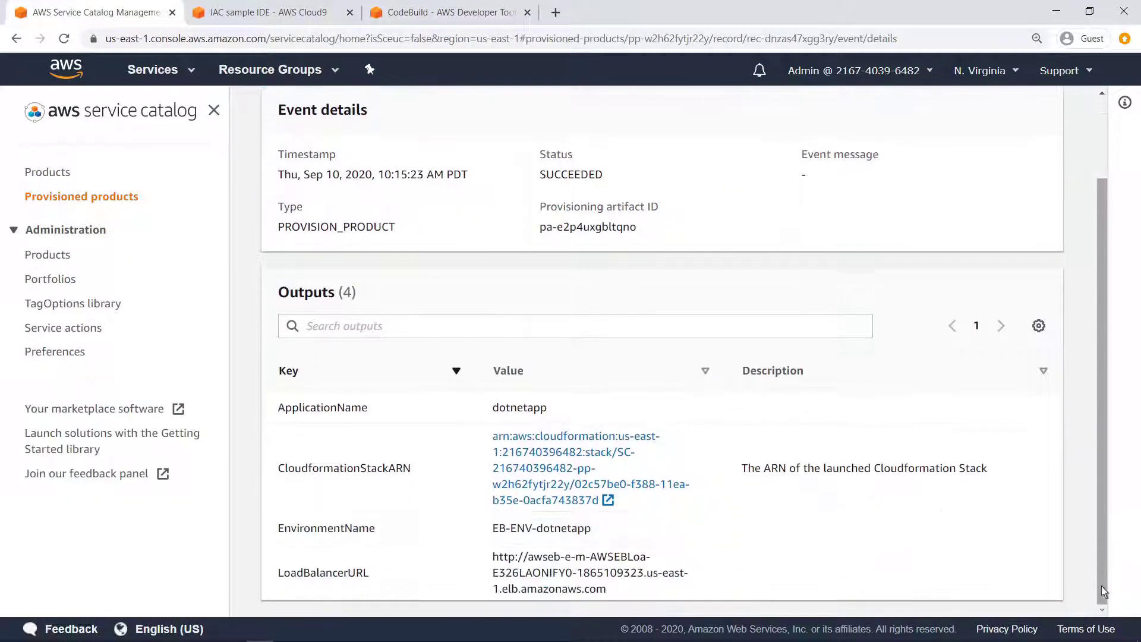
pyautogui.tripleClick(608, 593)
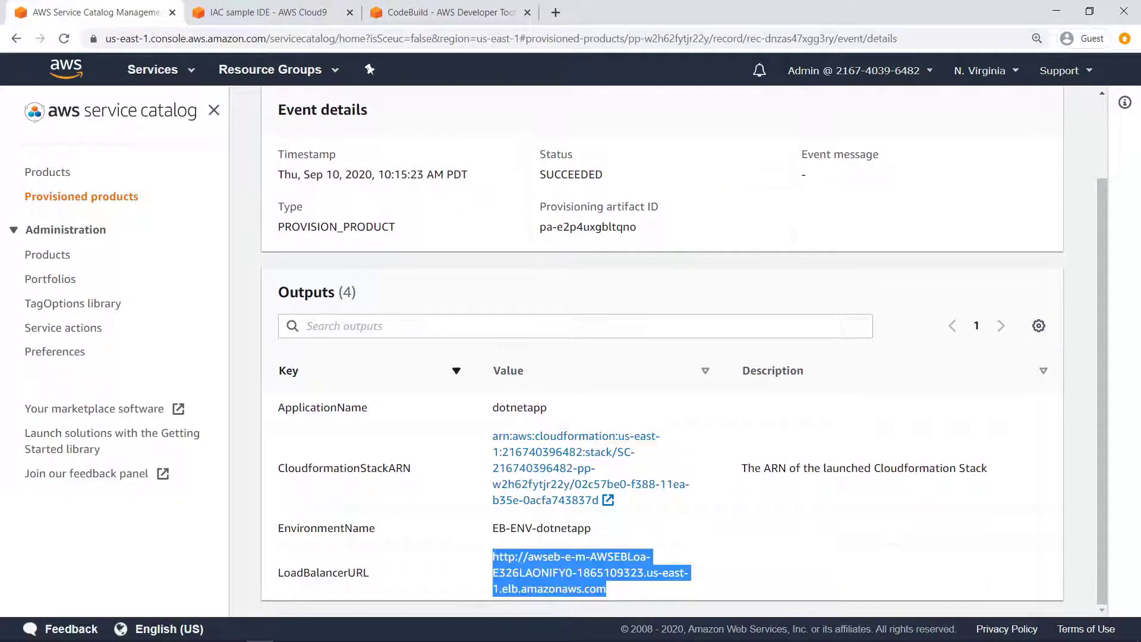
pyautogui.rightClick(603, 592)
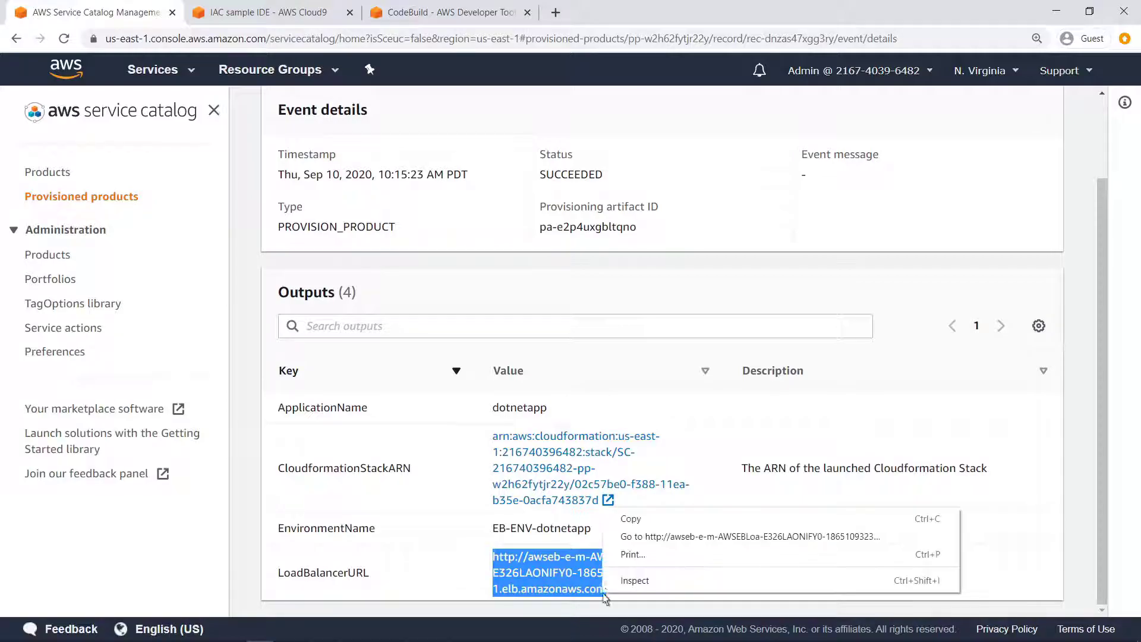
pyautogui.click(631, 538)
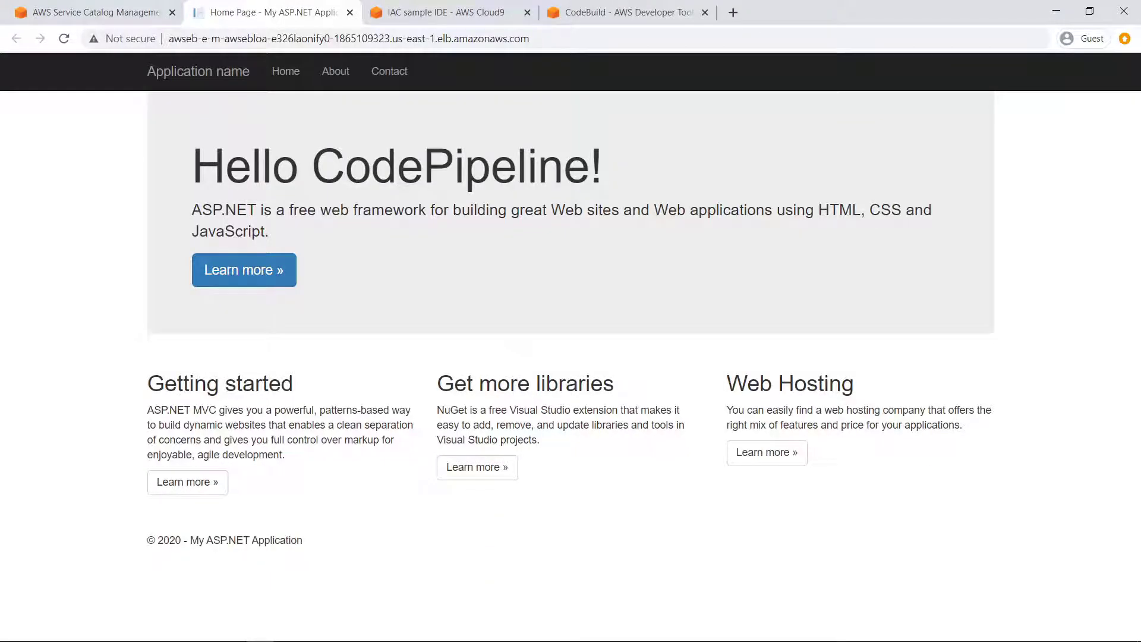